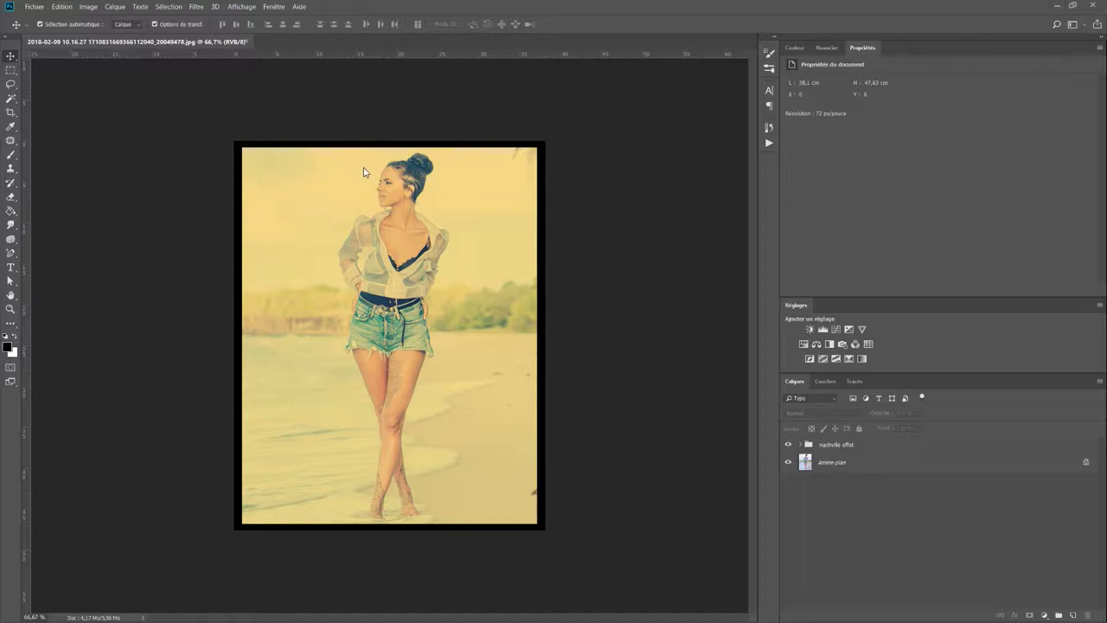
Toggle the nashville effet group off and back on to compare against the original photo
{"action": "left_click", "coordinate": [787, 445]}
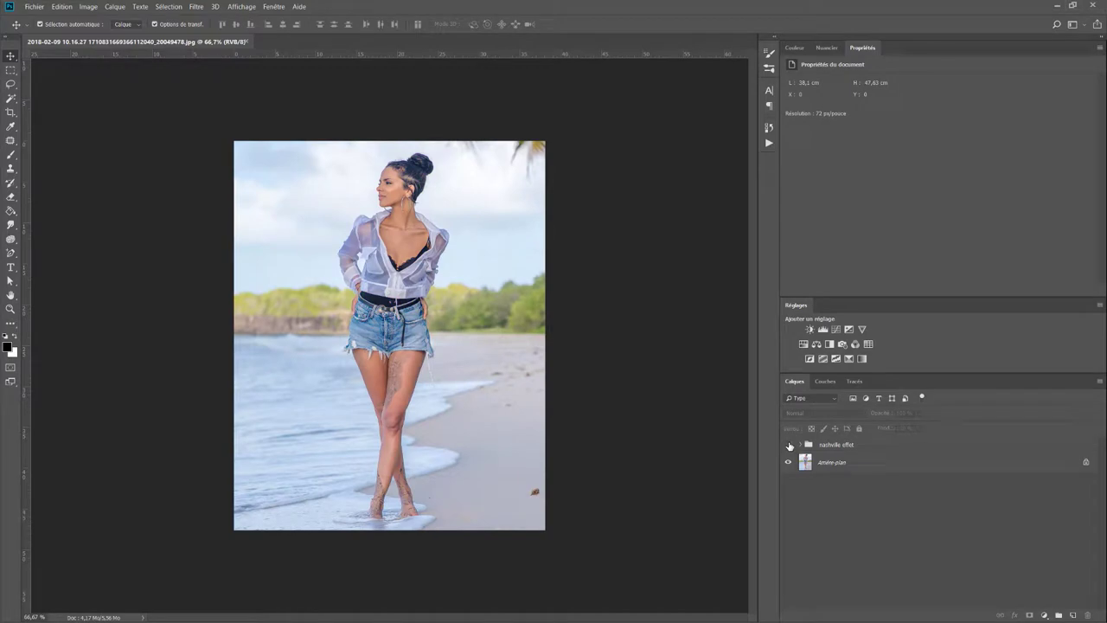
{"action": "left_click", "coordinate": [788, 445]}
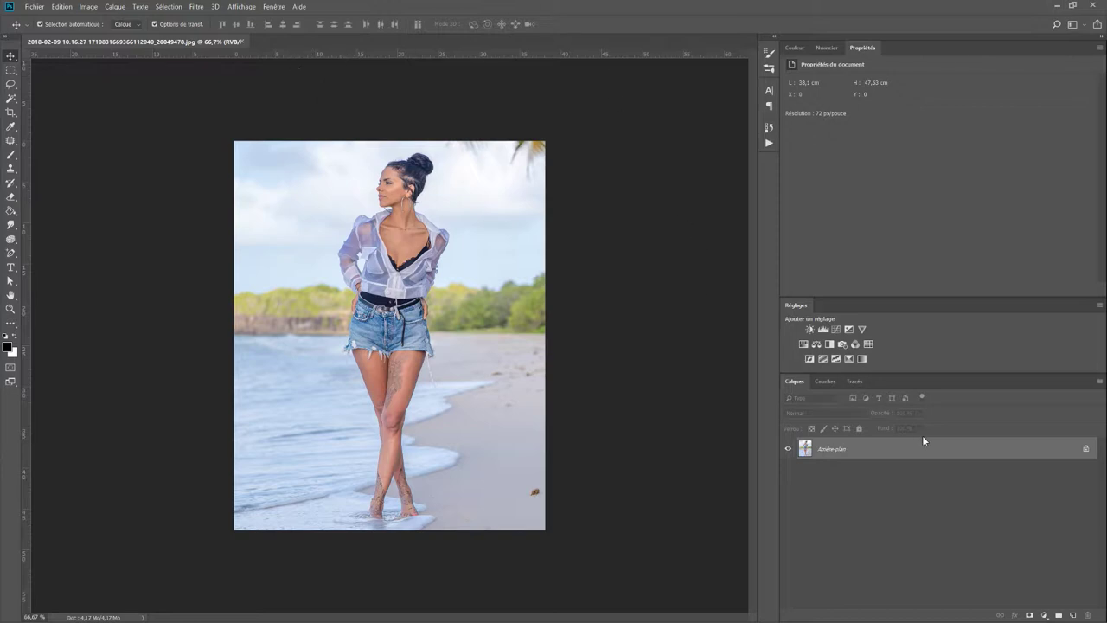
Add a peach f7d9ad solid colour fill layer, Fond 1, blended in Produit mode
{"action": "left_click", "coordinate": [1044, 616]}
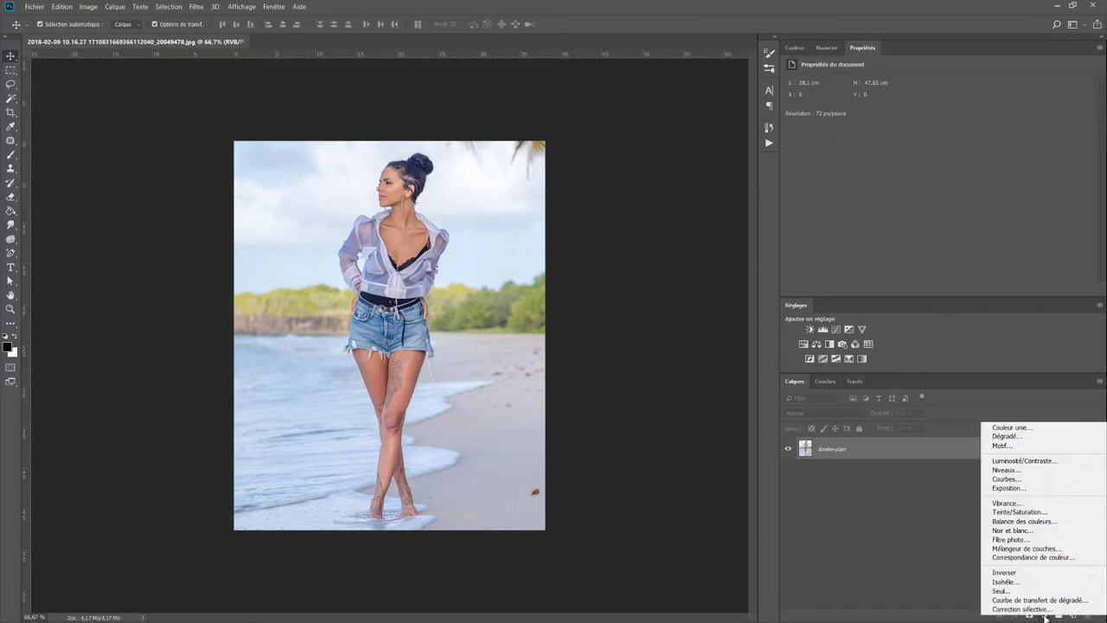
{"action": "left_click", "coordinate": [1047, 429]}
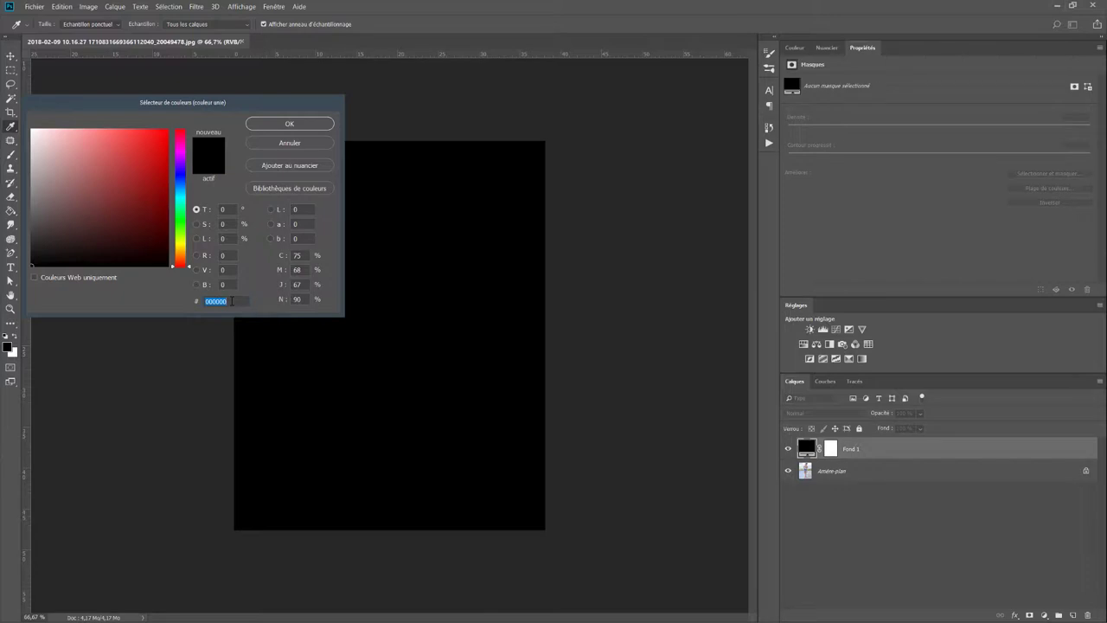
{"action": "type", "text": "f"}
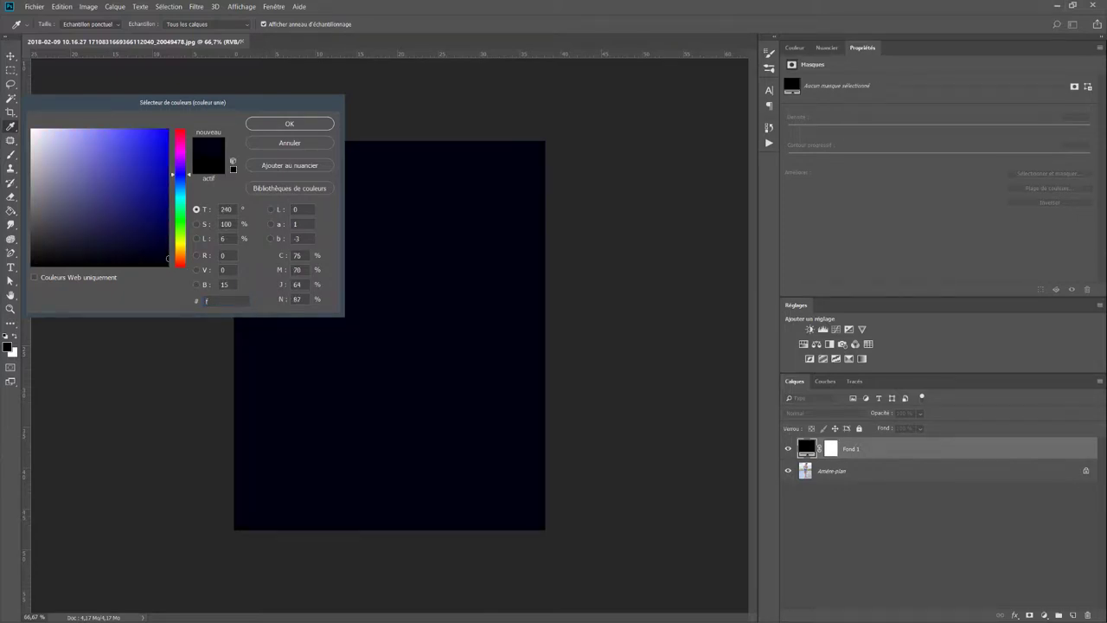
{"action": "type", "text": "7d"}
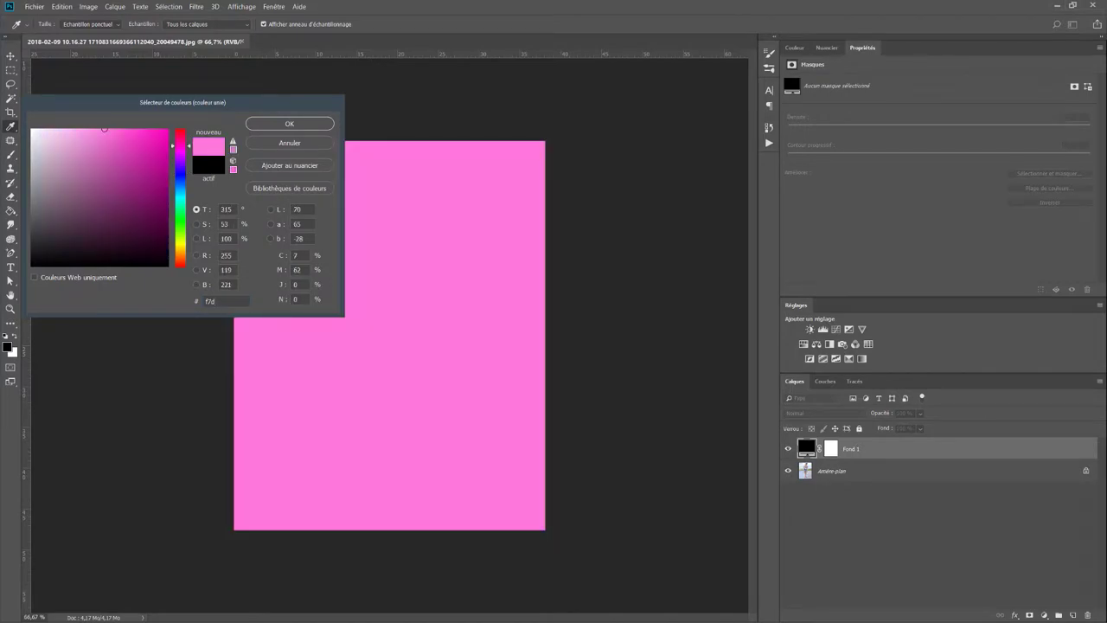
{"action": "type", "text": "9a"}
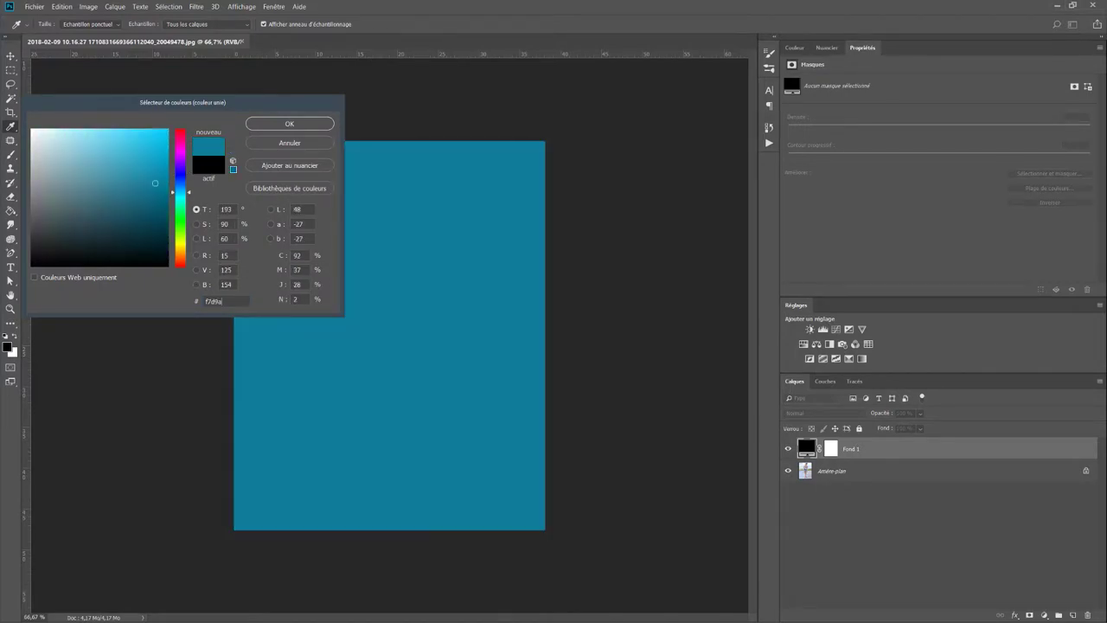
{"action": "type", "text": "d"}
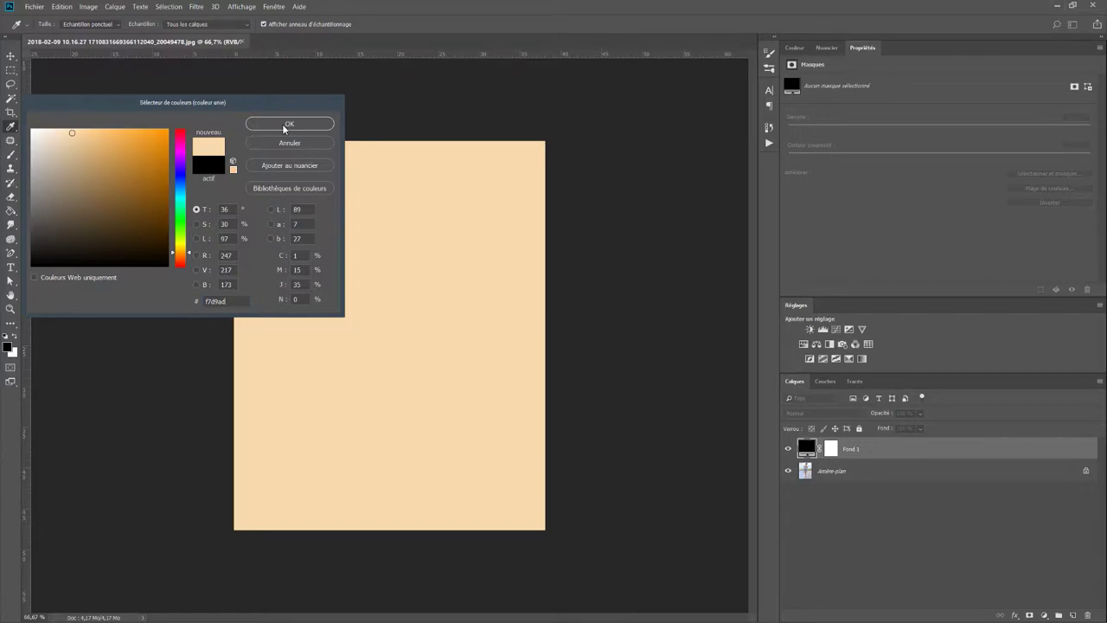
{"action": "left_click", "coordinate": [283, 124]}
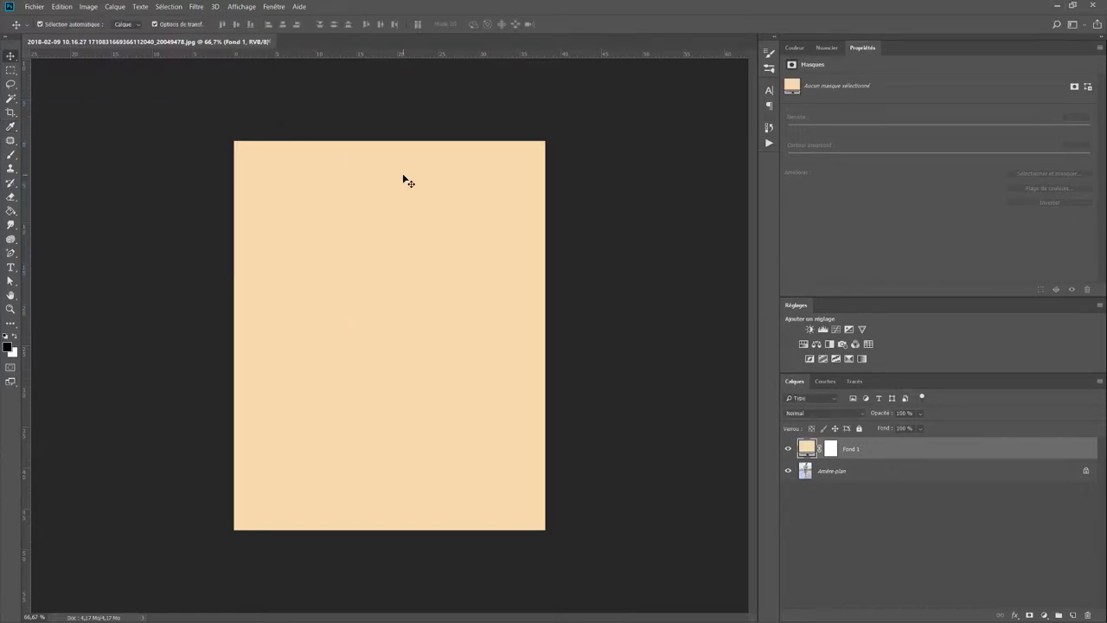
{"action": "left_click", "coordinate": [788, 412]}
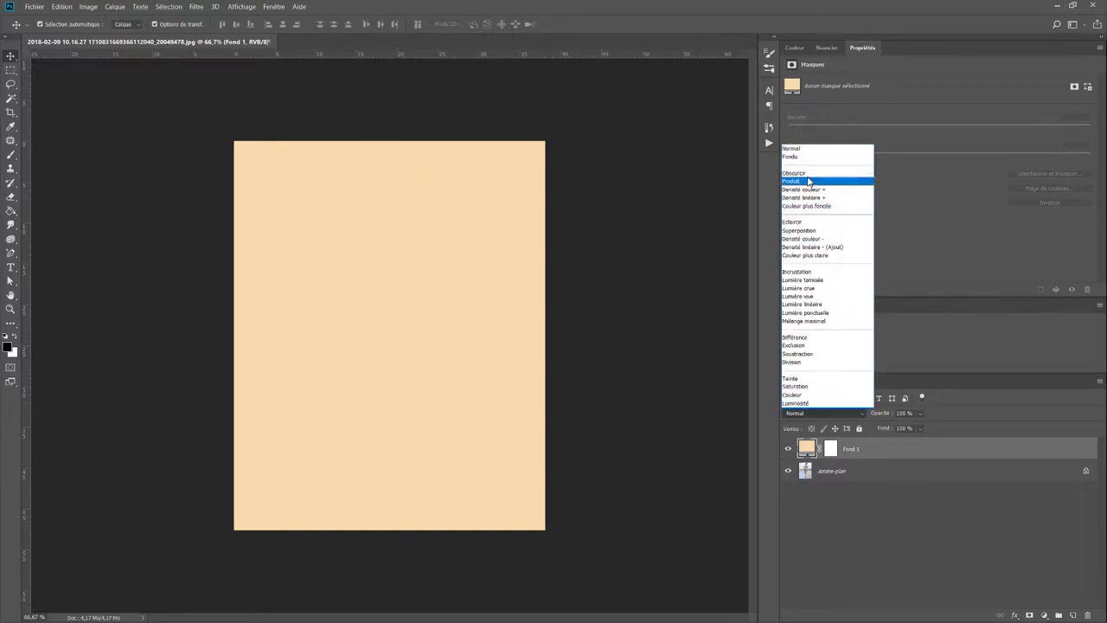
{"action": "left_click", "coordinate": [808, 181]}
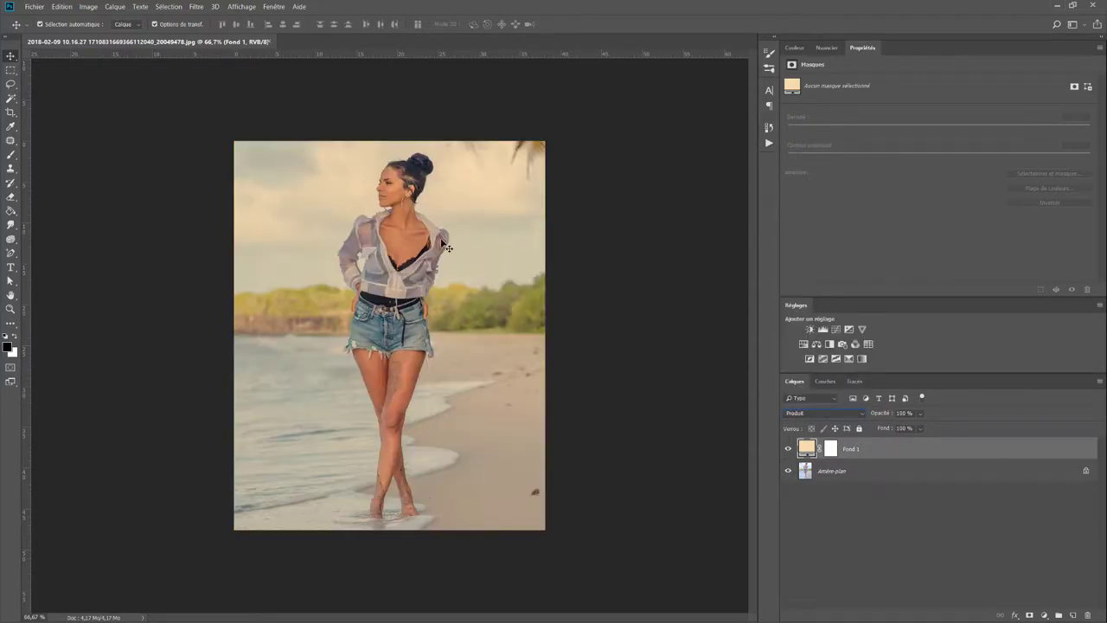
{"action": "left_click", "coordinate": [851, 478]}
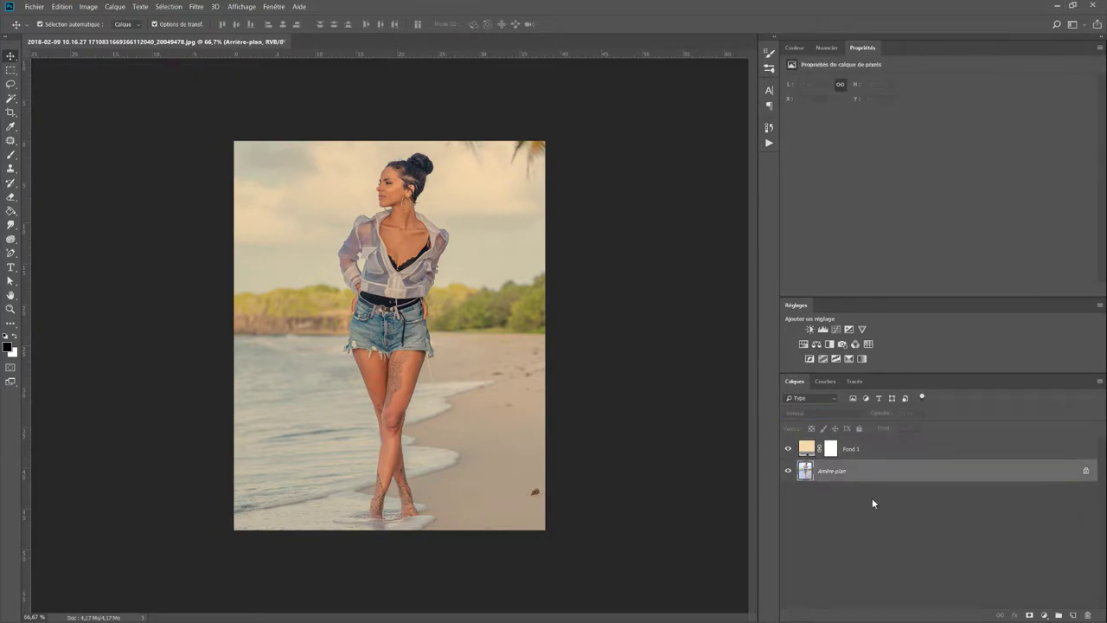
Add a Courbes curves layer and lift the green channel's black point output to 37
{"action": "left_click", "coordinate": [1044, 615]}
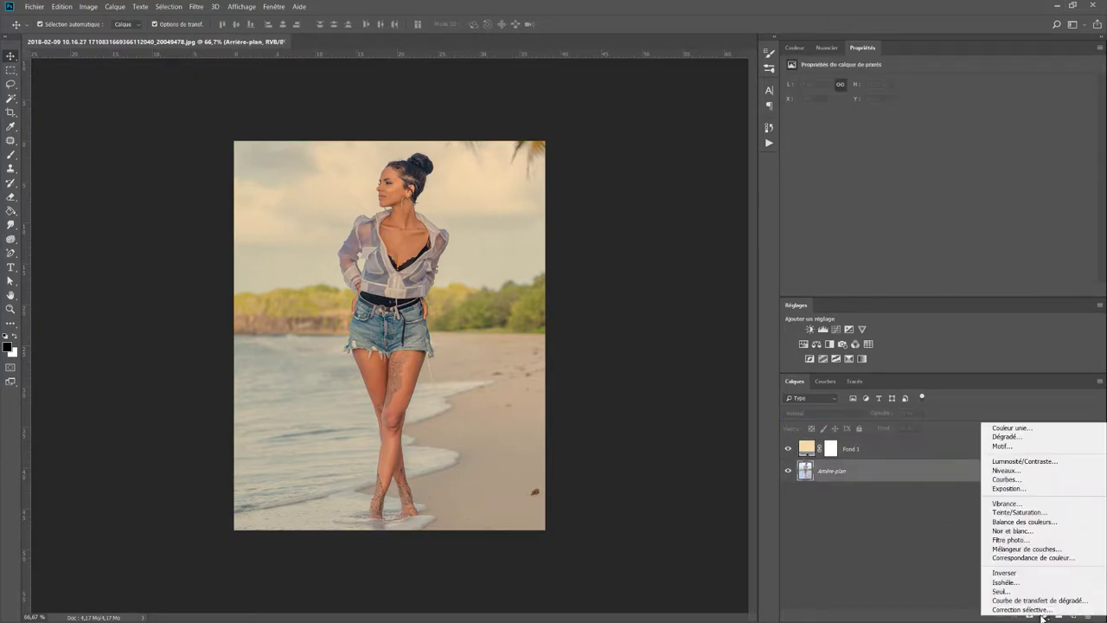
{"action": "left_click", "coordinate": [1026, 481]}
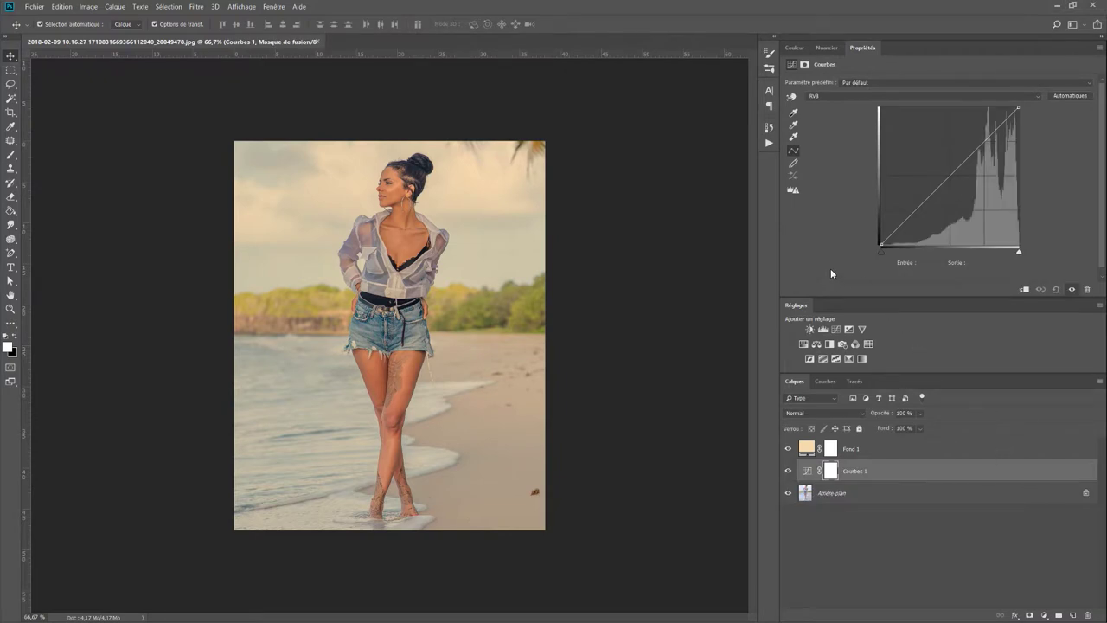
{"action": "left_click", "coordinate": [880, 249]}
{"action": "left_click", "coordinate": [836, 97]}
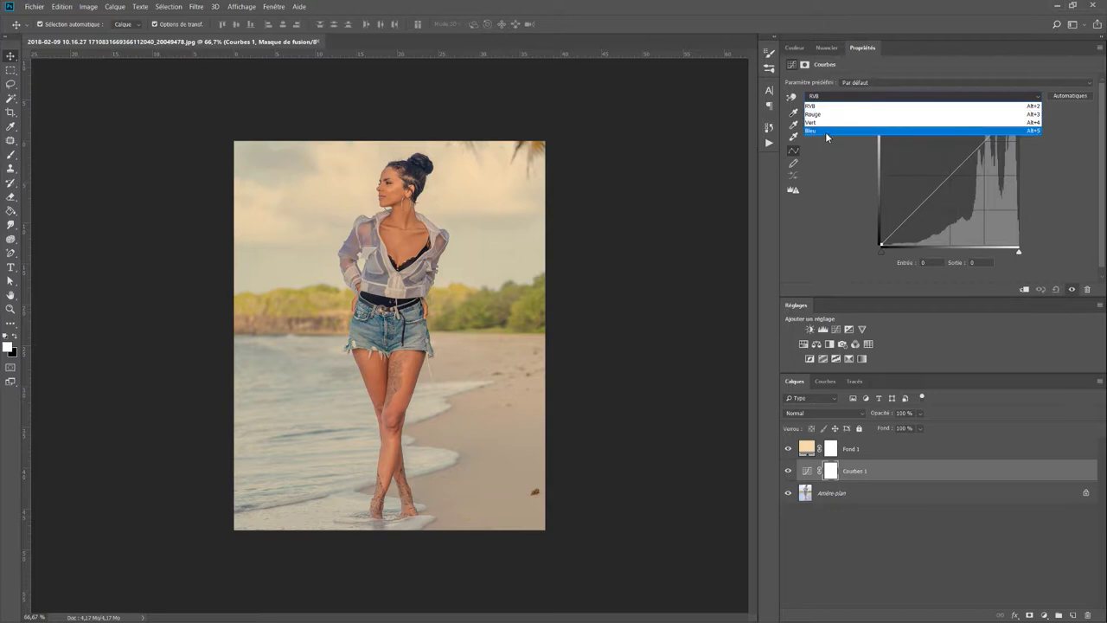
{"action": "left_click", "coordinate": [834, 123]}
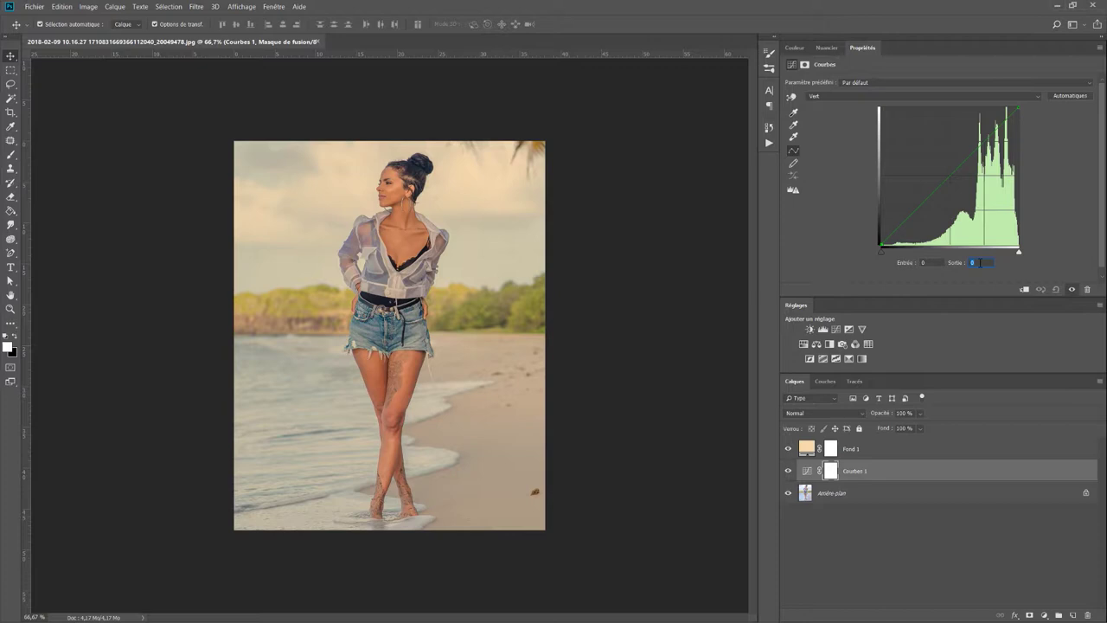
{"action": "type", "text": "37"}
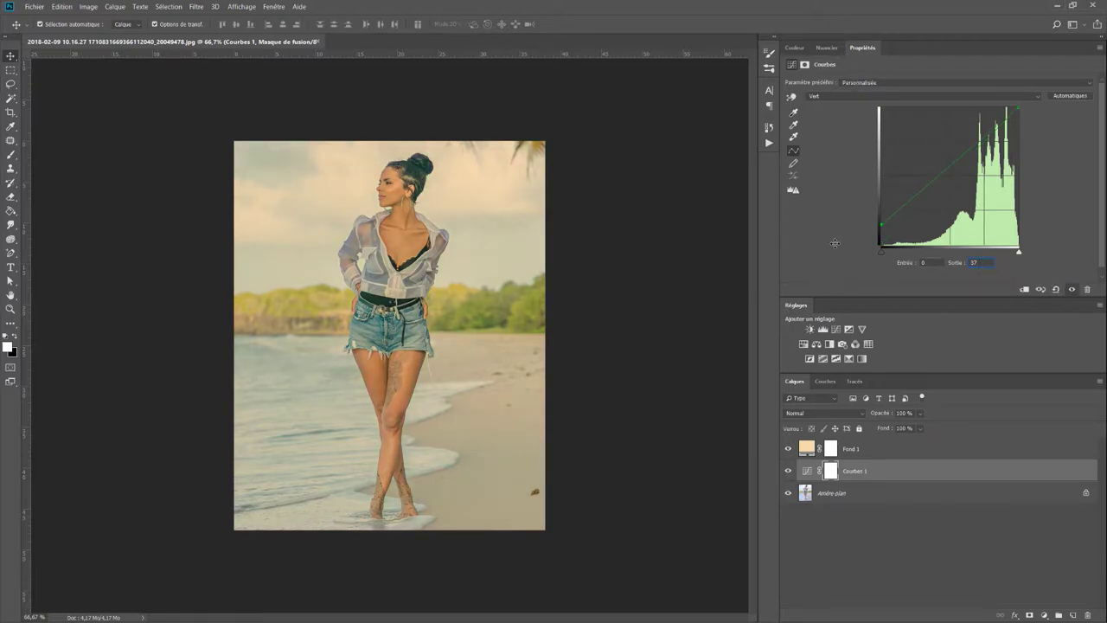
Lift the blue channel's black point output to 133 on the same curve
{"action": "left_click", "coordinate": [854, 97]}
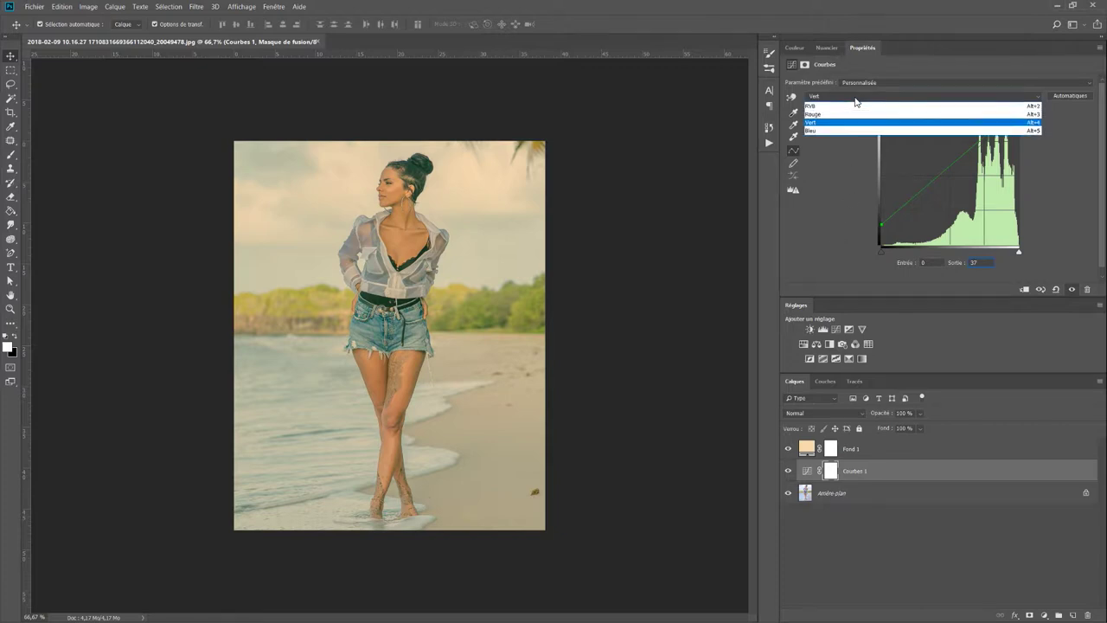
{"action": "left_click", "coordinate": [848, 130]}
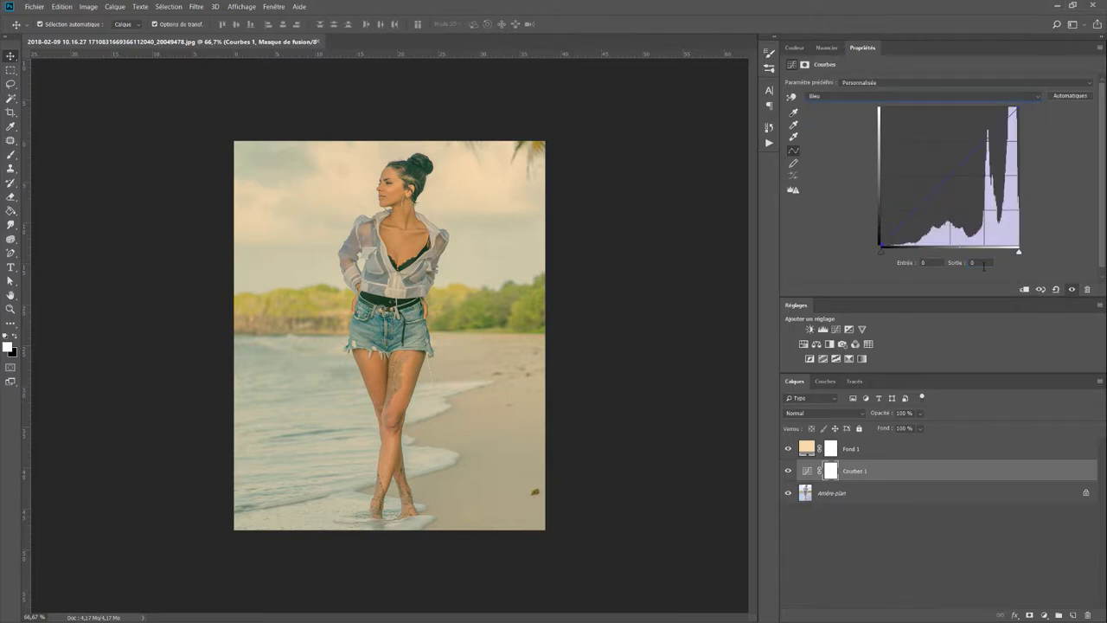
{"action": "type", "text": "133"}
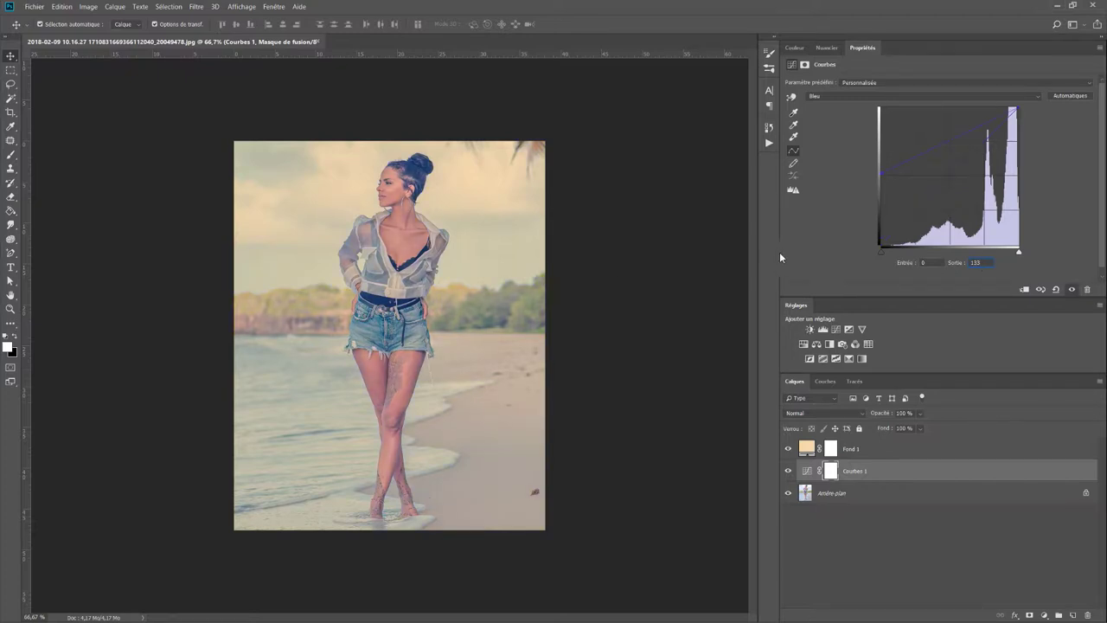
{"action": "left_click", "coordinate": [782, 253]}
{"action": "left_click", "coordinate": [1043, 615]}
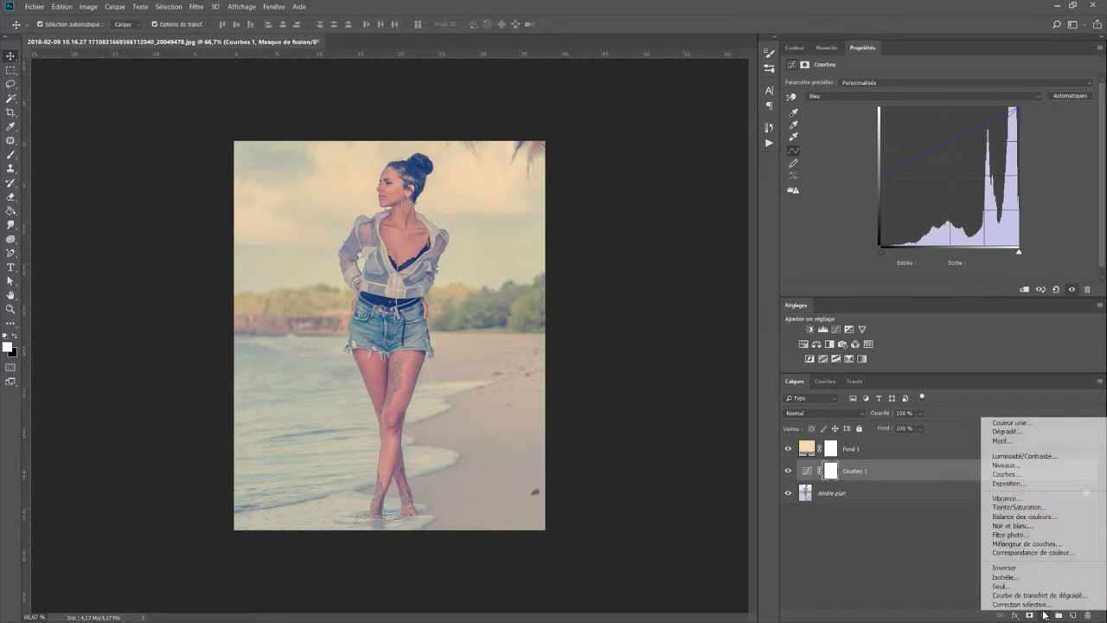
Add a Niveaux levels layer with midtones 1.36 and white input 236
{"action": "left_click", "coordinate": [1027, 466]}
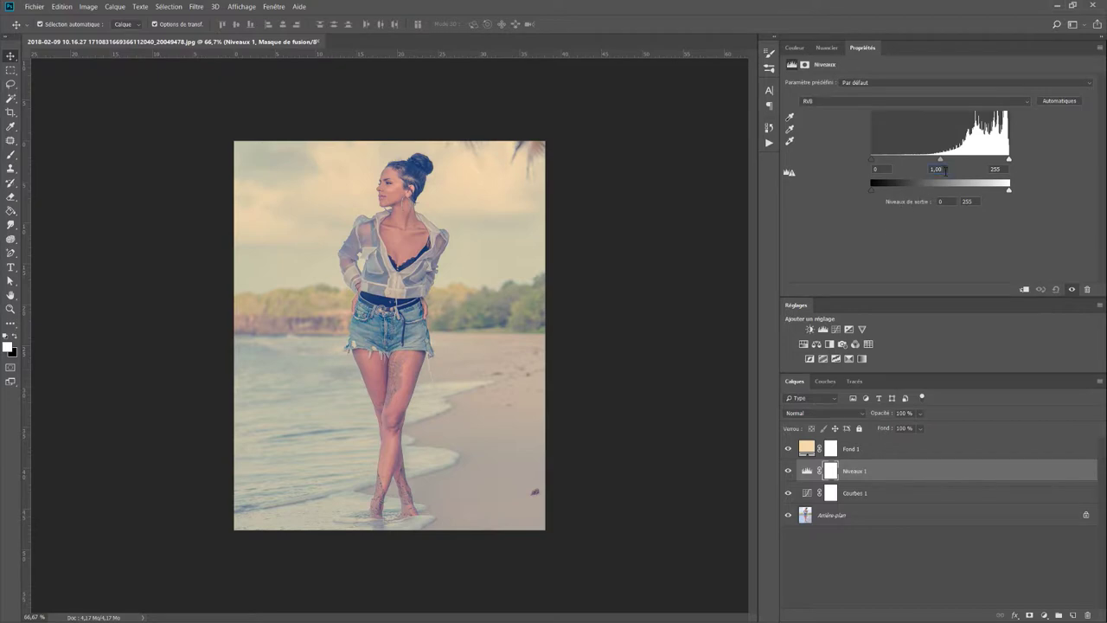
{"action": "left_click", "coordinate": [945, 171]}
{"action": "type", "text": "1,3"}
{"action": "key", "text": "Return"}
{"action": "type", "text": "6"}
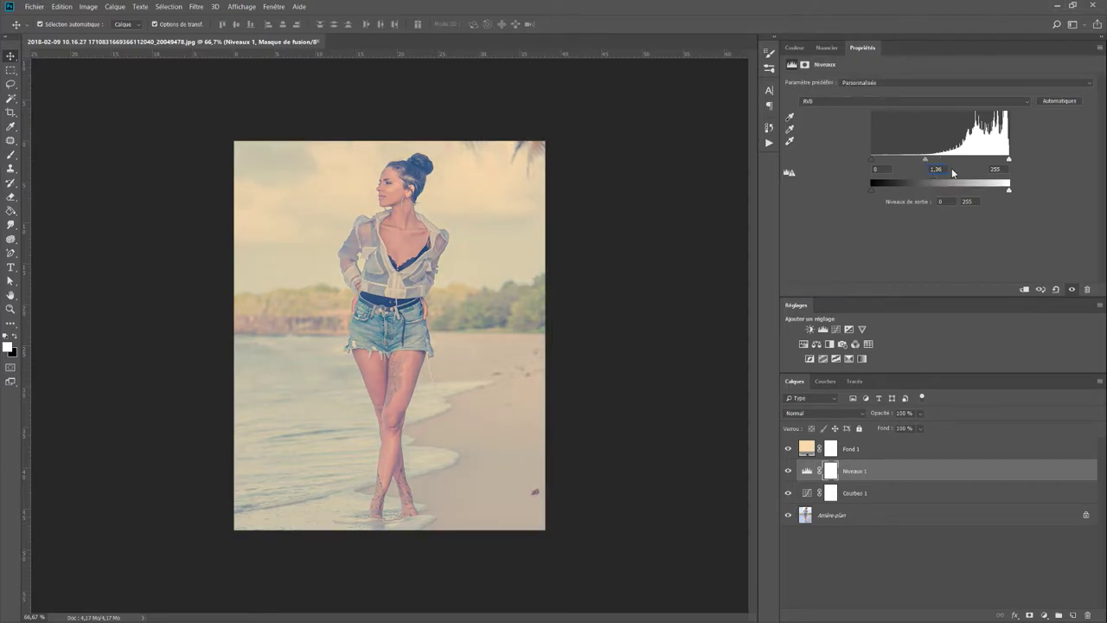
{"action": "left_click", "coordinate": [995, 168]}
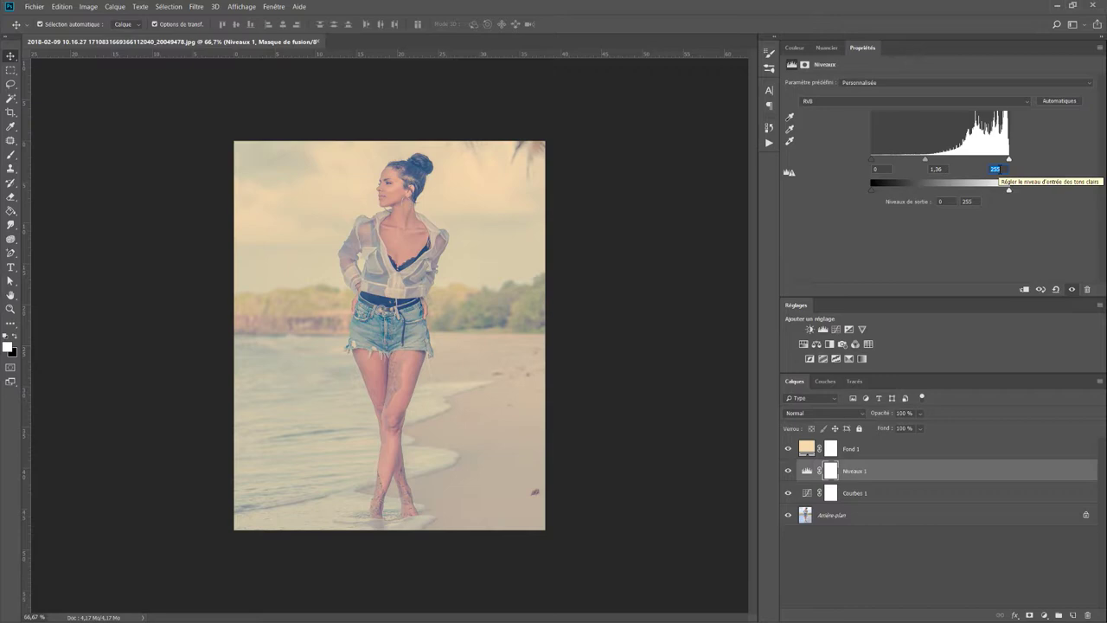
{"action": "type", "text": "236"}
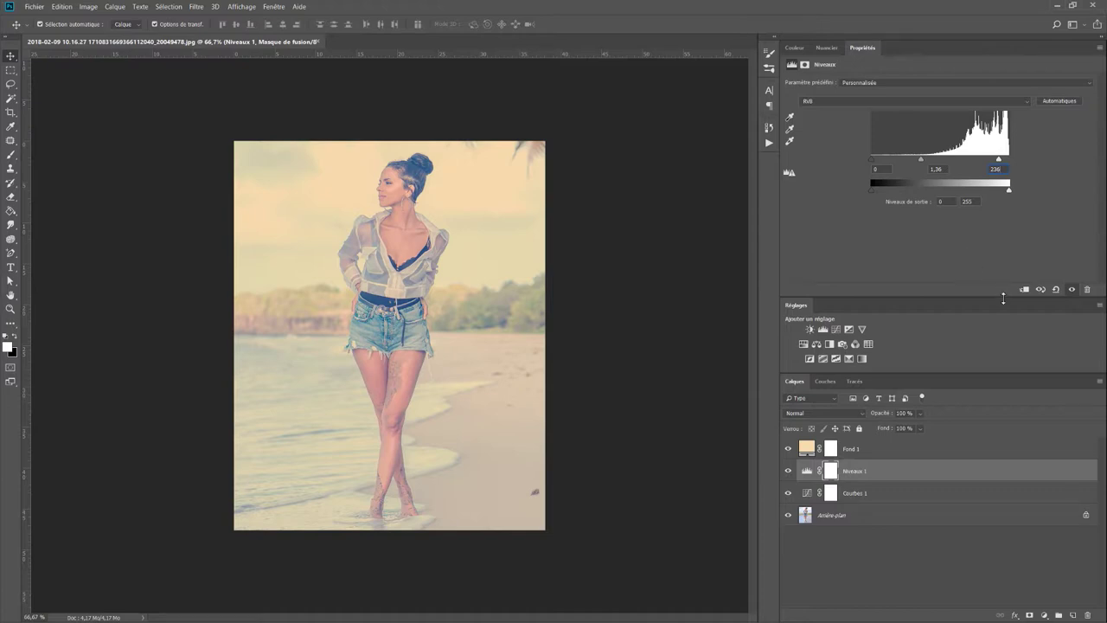
{"action": "left_click", "coordinate": [1044, 614]}
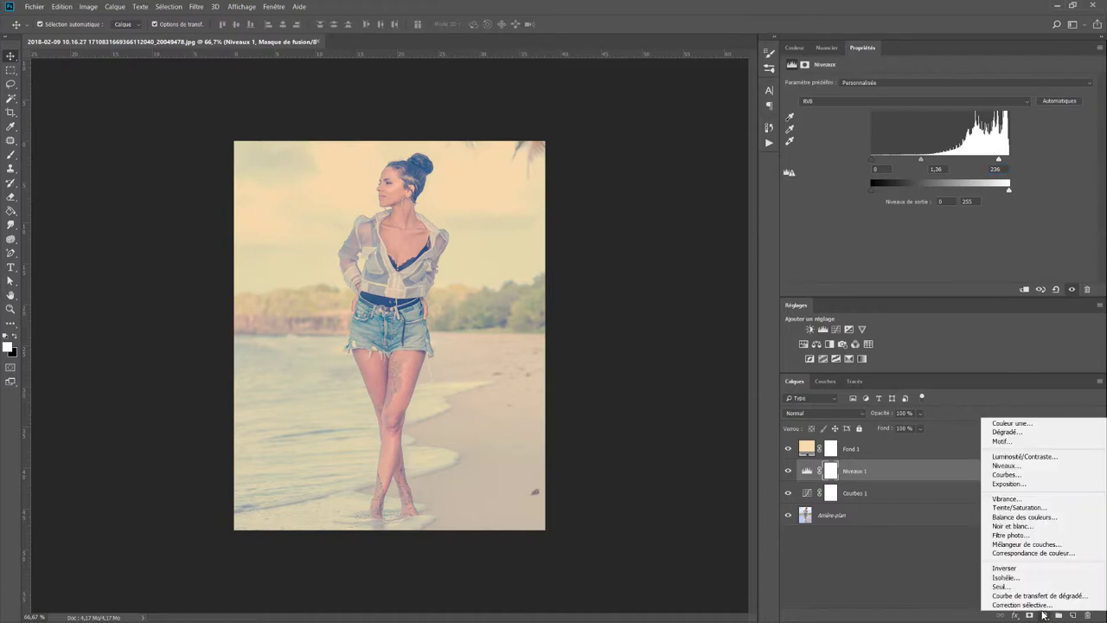
Add a Luminosité/Contraste layer with brightness 6 and contrast about 50
{"action": "left_click", "coordinate": [1033, 456]}
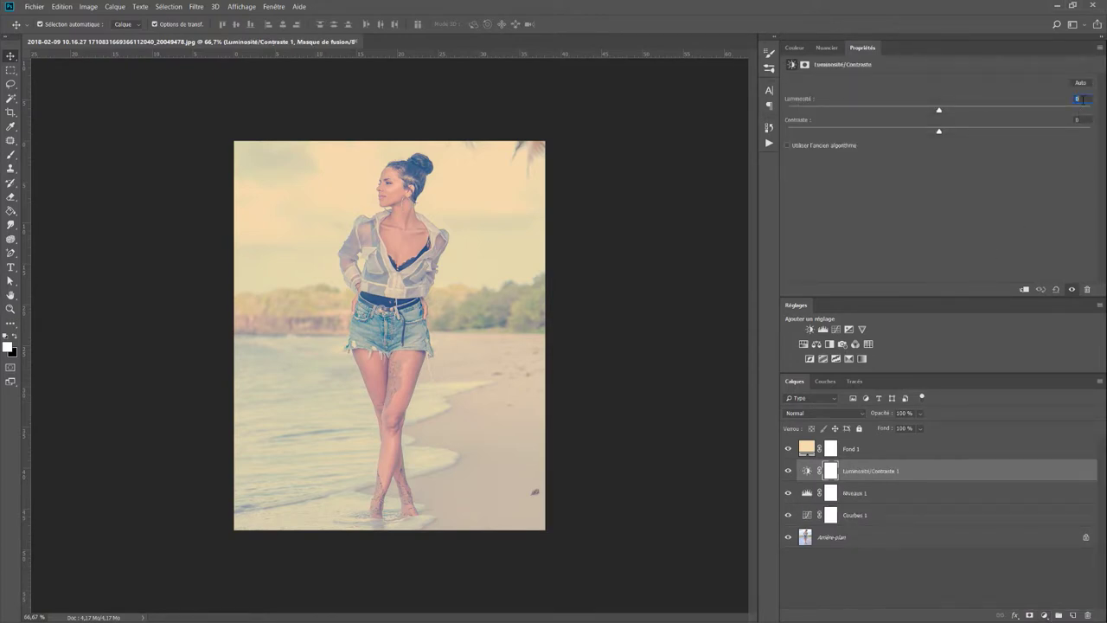
{"action": "type", "text": "6"}
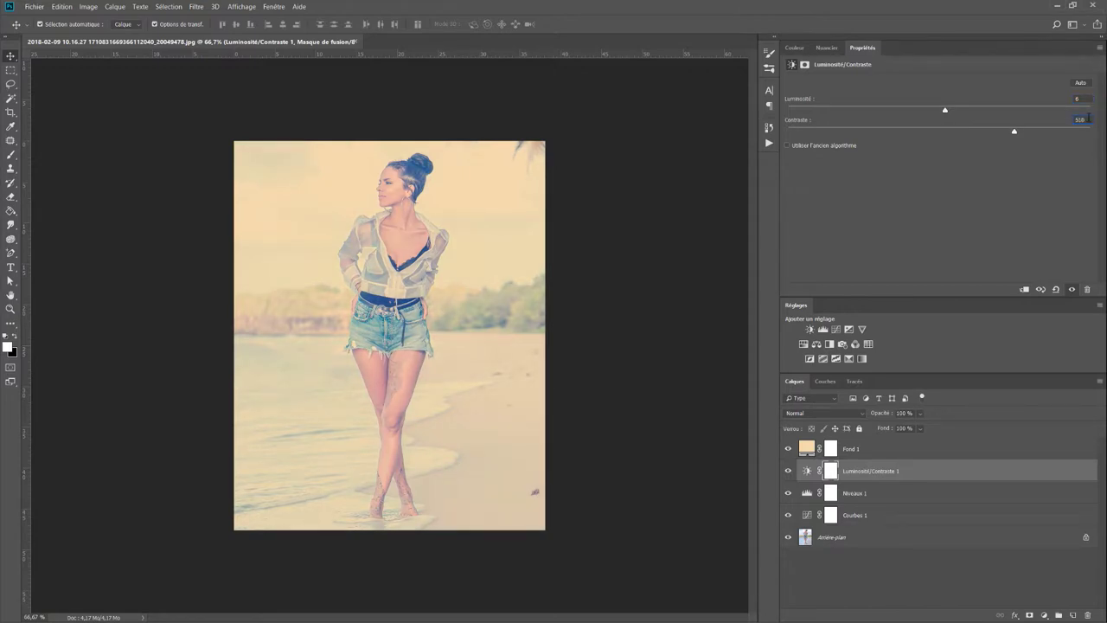
{"action": "type", "text": "0"}
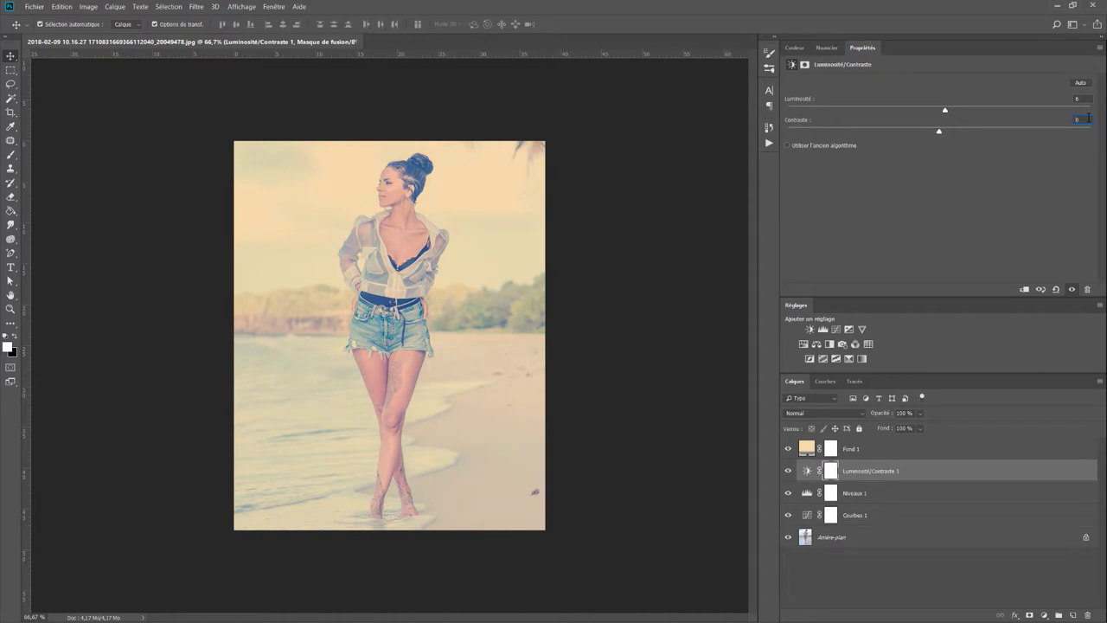
{"action": "type", "text": "50"}
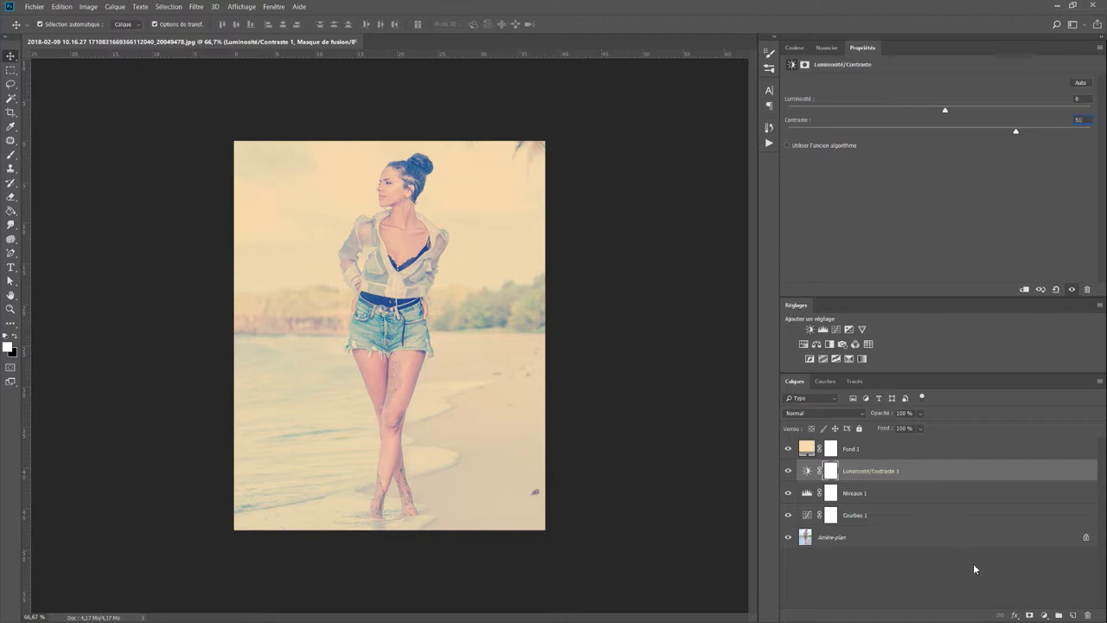
{"action": "left_click", "coordinate": [1045, 614]}
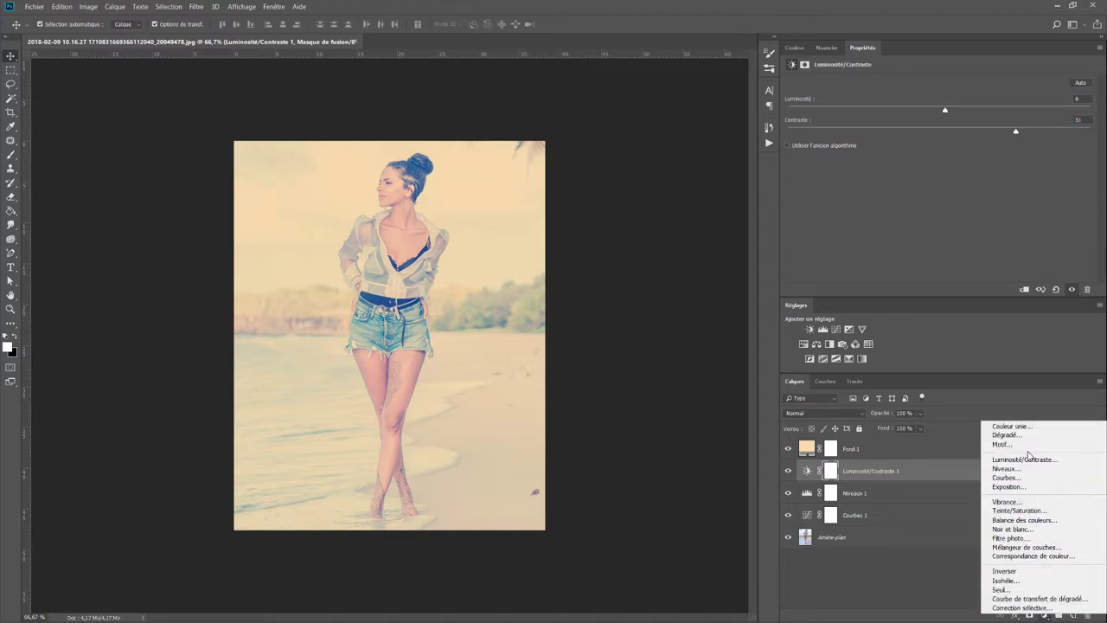
Add a second Courbes layer and adjust the green channel's black point input
{"action": "left_click", "coordinate": [1025, 478]}
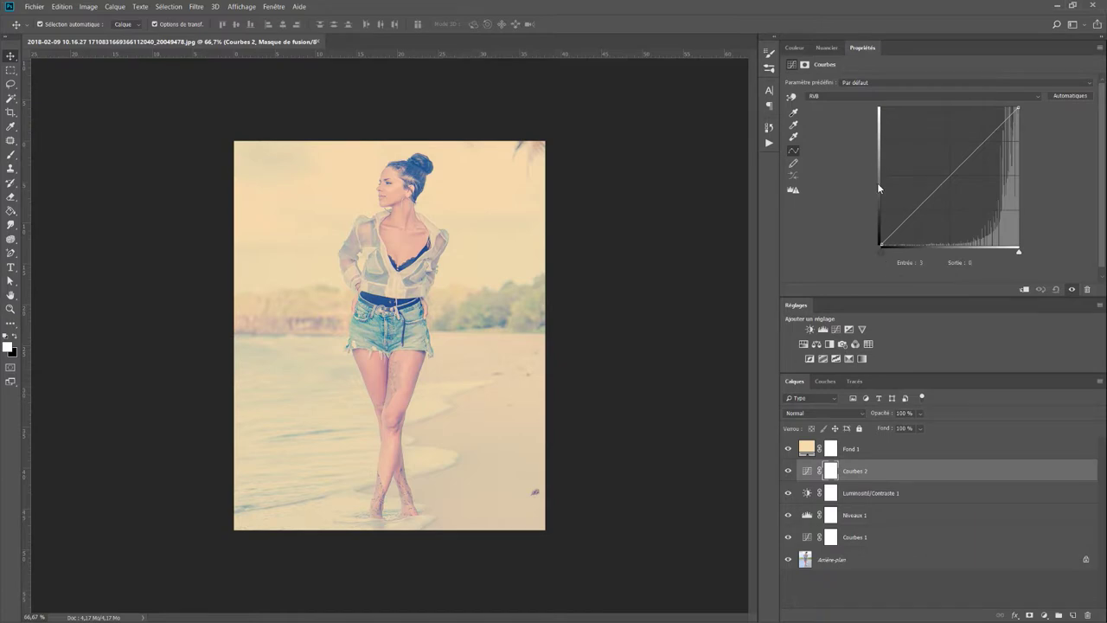
{"action": "left_click", "coordinate": [854, 96]}
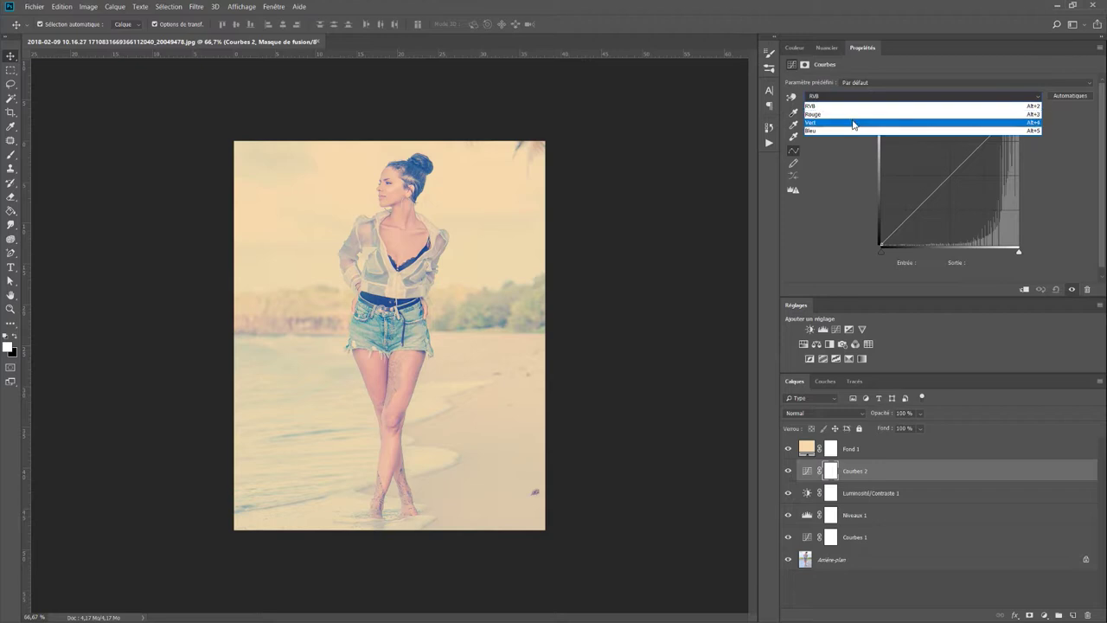
{"action": "left_click", "coordinate": [853, 122]}
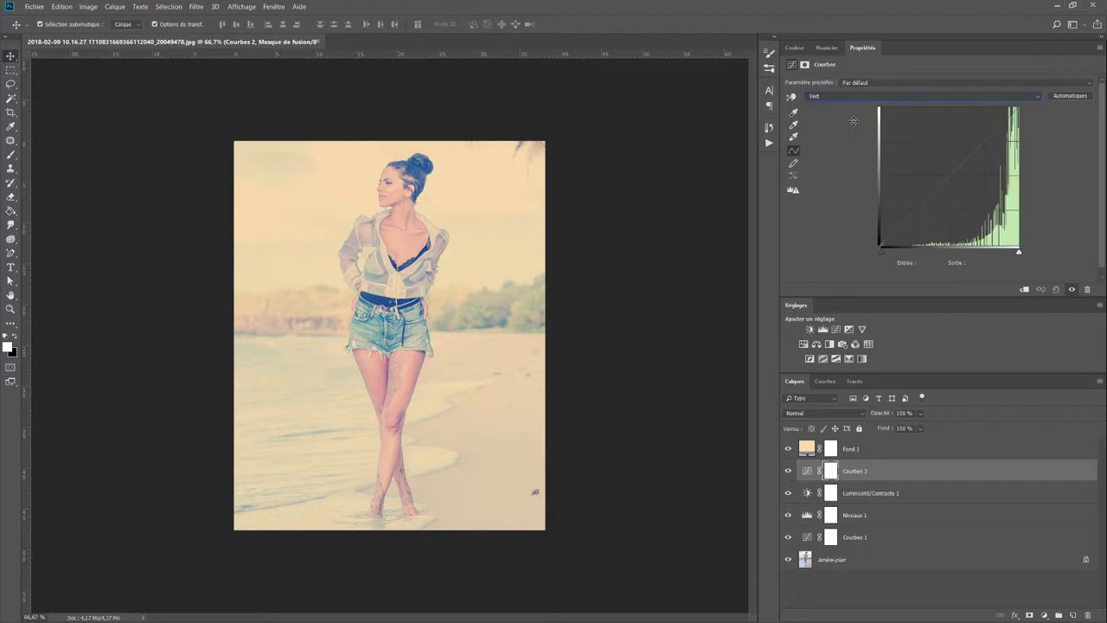
{"action": "left_click", "coordinate": [880, 251]}
{"action": "double_click", "coordinate": [923, 261]}
{"action": "type", "text": "0"}
Raise the blue channel's black point input to 88
{"action": "left_click", "coordinate": [863, 94]}
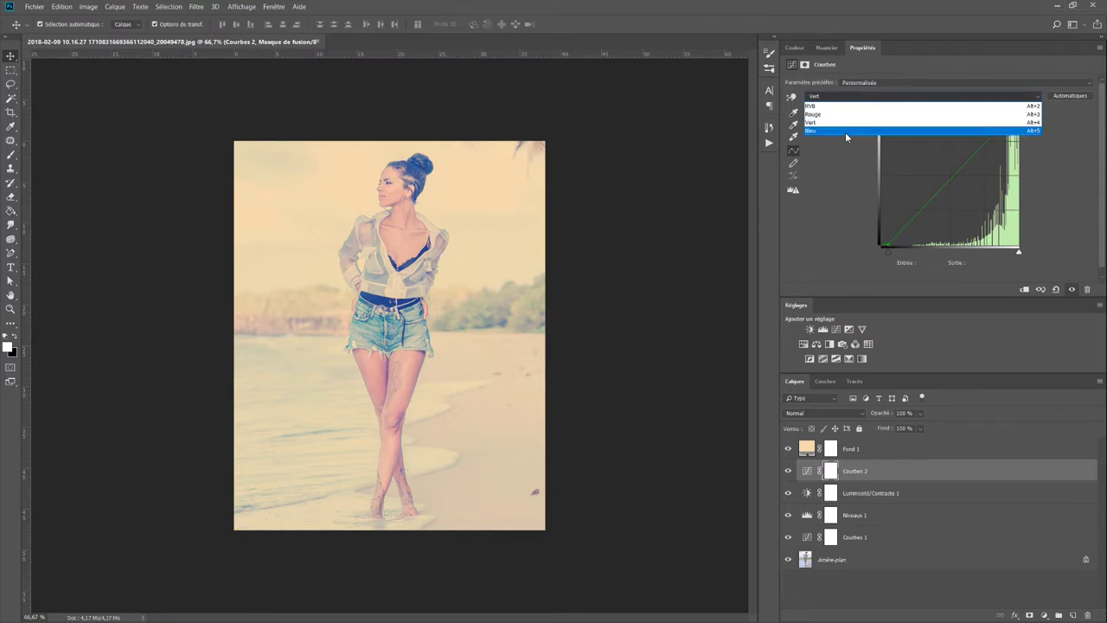
{"action": "left_click", "coordinate": [845, 130]}
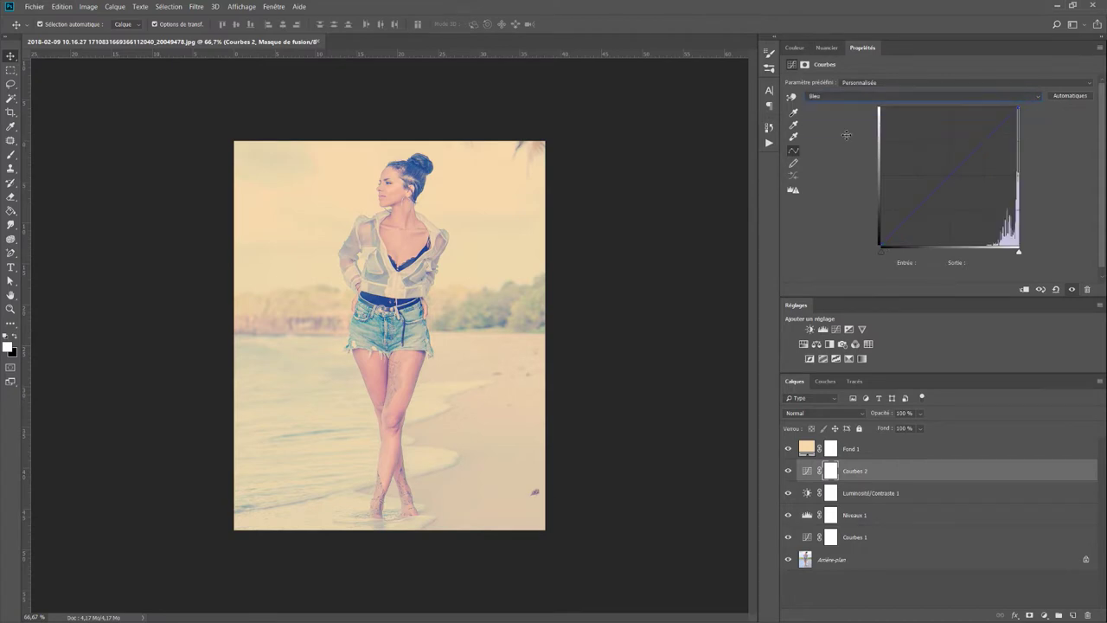
{"action": "left_click", "coordinate": [882, 250]}
{"action": "type", "text": "88"}
{"action": "left_click", "coordinate": [786, 260]}
{"action": "left_click", "coordinate": [1043, 615]}
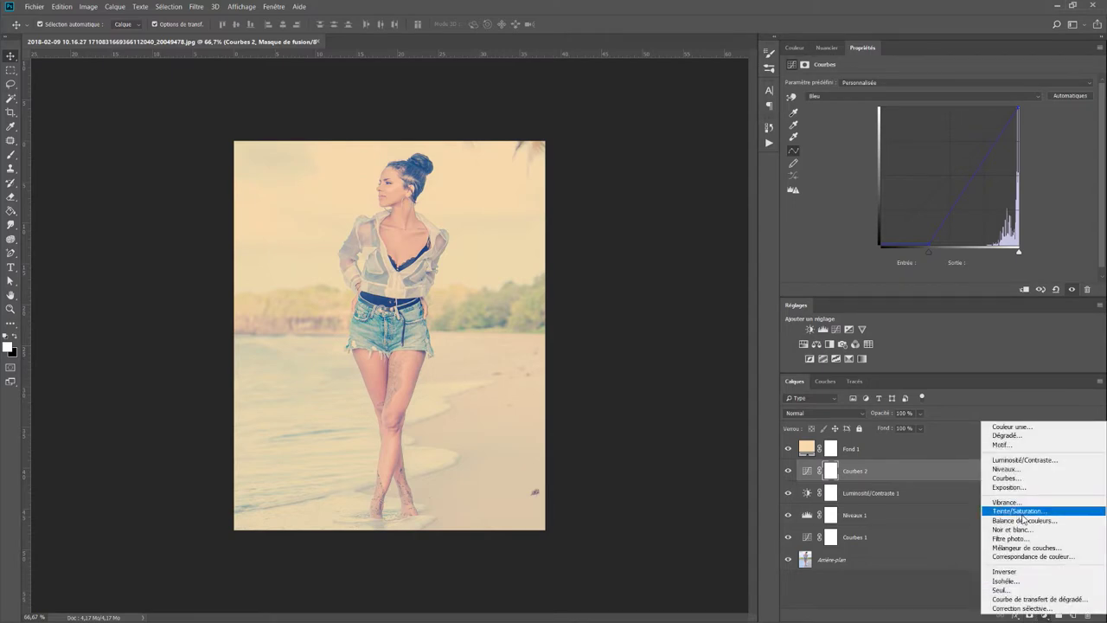
Add Luminosité/Contraste 2 with brightness -6 and contrast 33
{"action": "left_click", "coordinate": [1016, 460]}
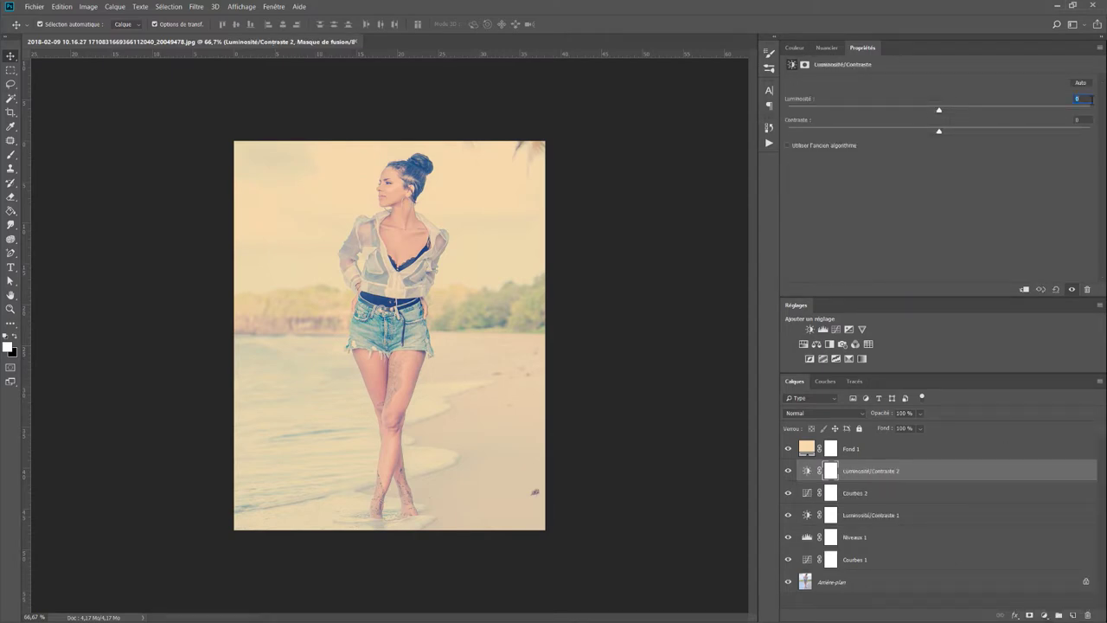
{"action": "type", "text": "-6"}
{"action": "left_click", "coordinate": [1082, 119]}
{"action": "type", "text": "33"}
{"action": "left_click", "coordinate": [1045, 615]}
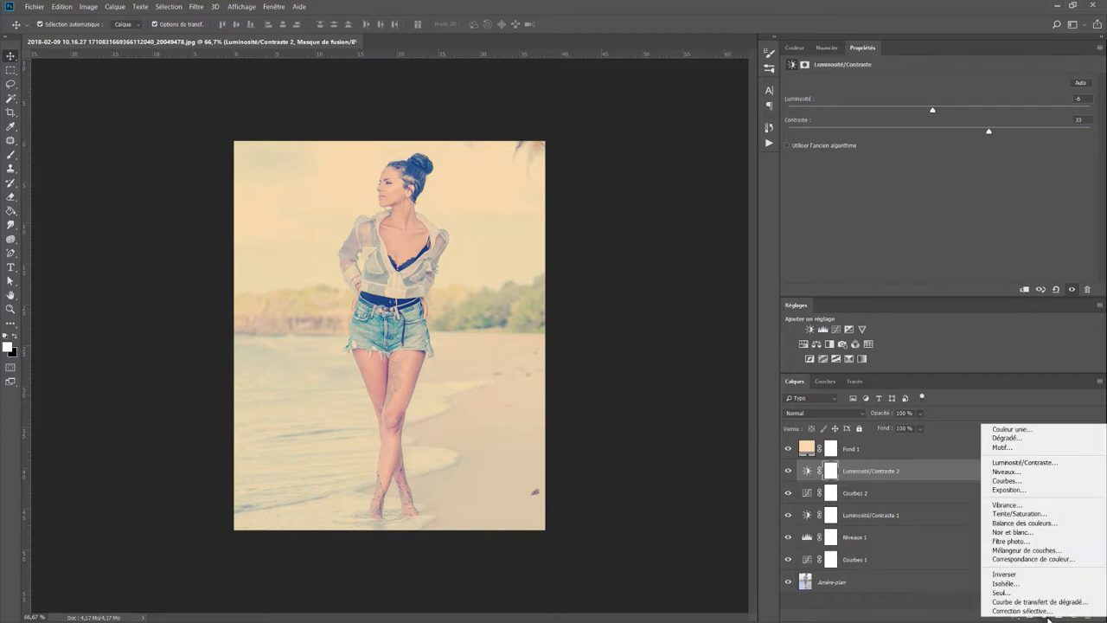
Add Courbes 3 lifting the red black-point output to 4 and the blue to 14
{"action": "left_click", "coordinate": [1029, 480]}
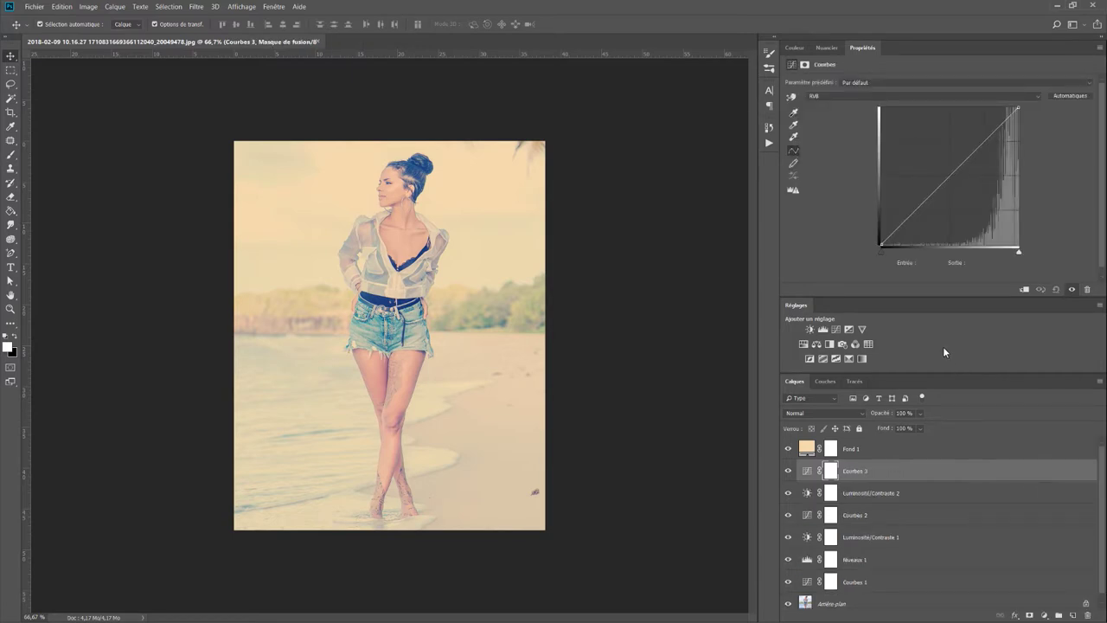
{"action": "left_click", "coordinate": [854, 95]}
{"action": "left_click", "coordinate": [852, 114]}
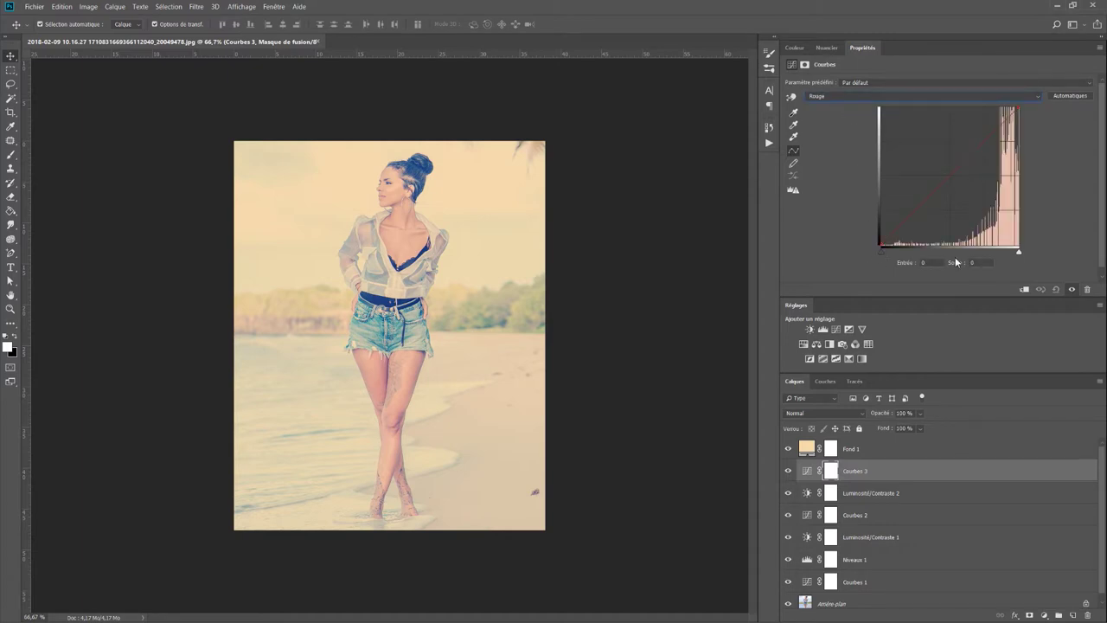
{"action": "left_click", "coordinate": [880, 251]}
{"action": "type", "text": "4"}
{"action": "left_click", "coordinate": [876, 97]}
{"action": "left_click", "coordinate": [866, 128]}
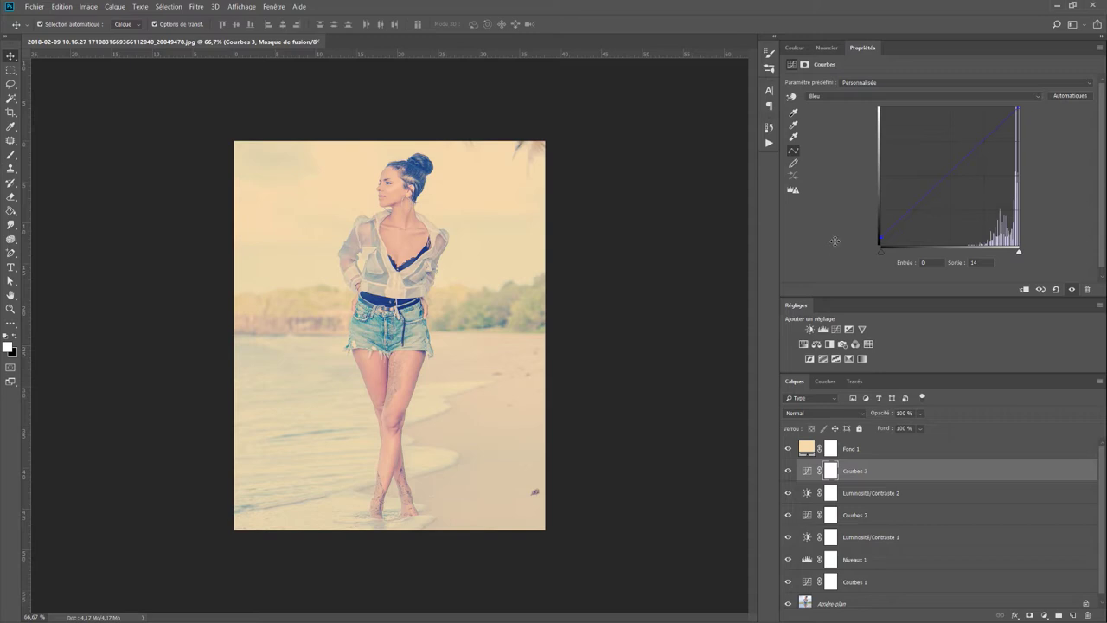
{"action": "left_click", "coordinate": [903, 453]}
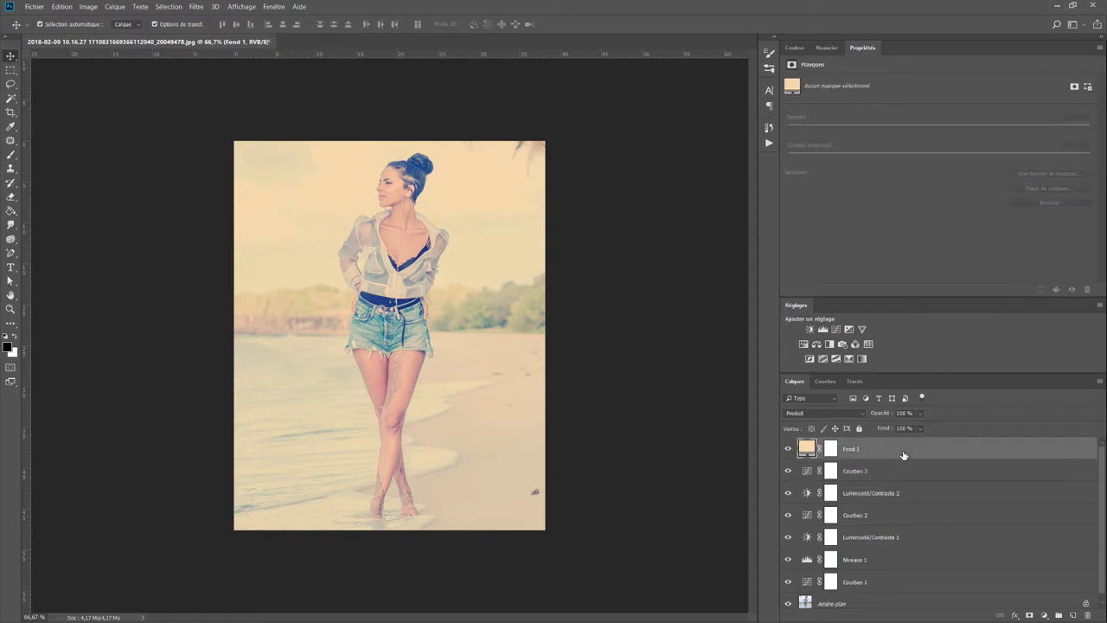
Group layers Fond 1 through Courbes 1 into a group named 'nashville effet'
{"action": "left_click", "coordinate": [894, 584], "text": "shift"}
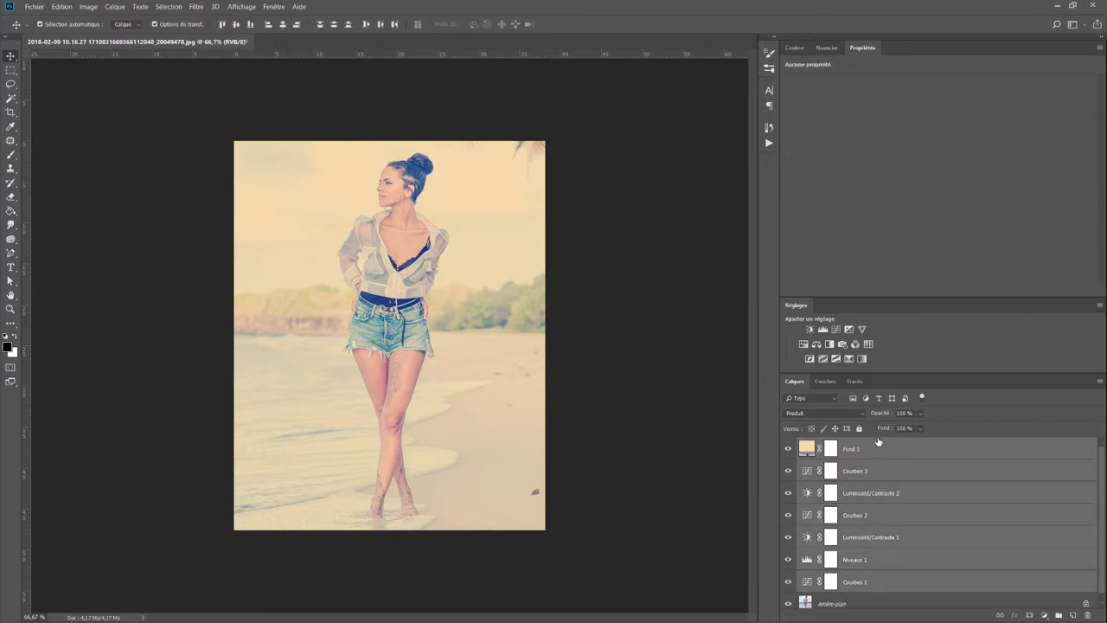
{"action": "left_click", "coordinate": [878, 450]}
{"action": "left_click", "coordinate": [884, 587]}
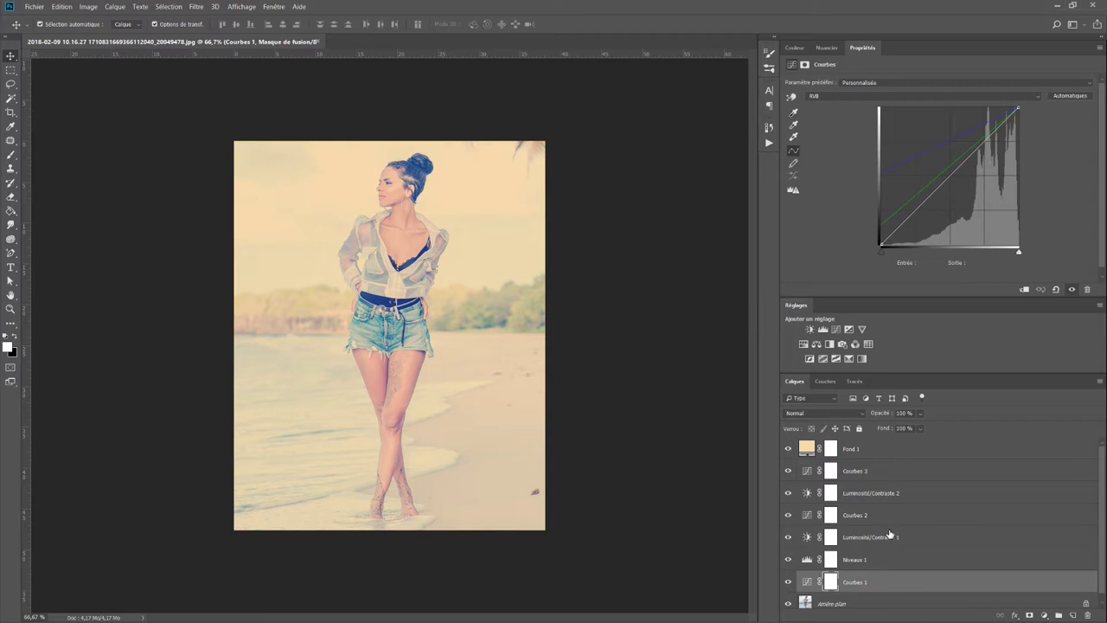
{"action": "left_click", "coordinate": [886, 451], "text": "shift"}
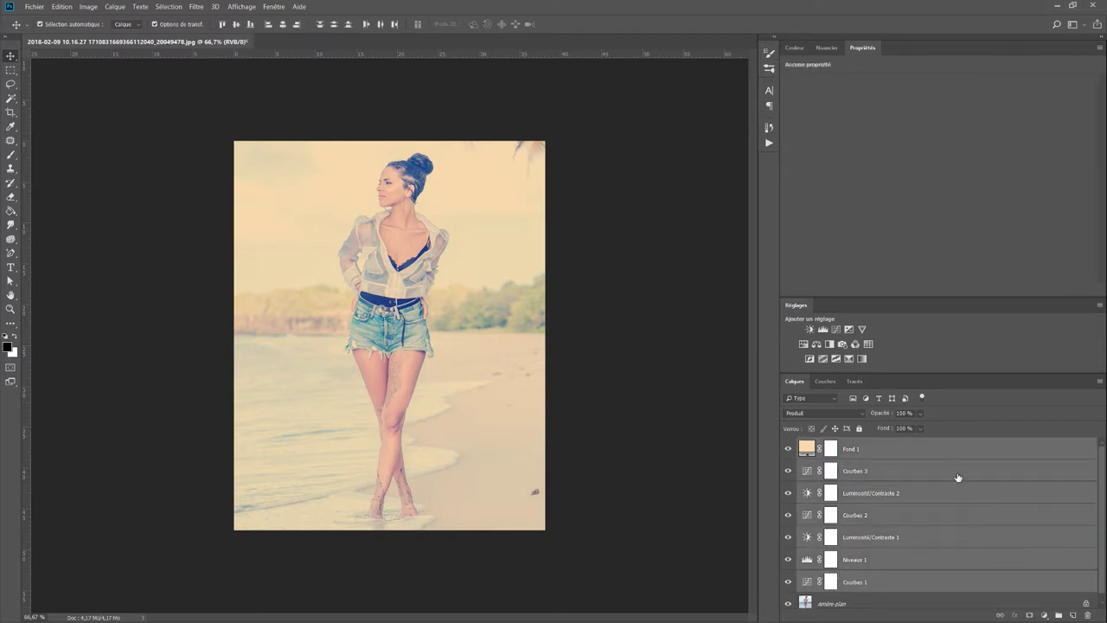
{"action": "left_click", "coordinate": [1058, 615]}
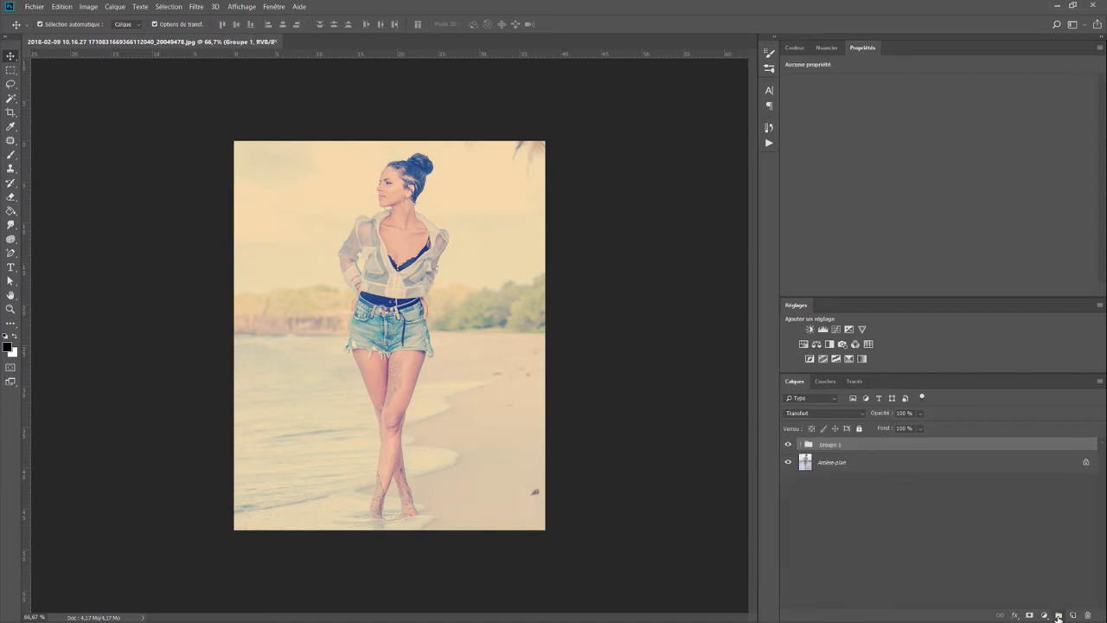
{"action": "double_click", "coordinate": [830, 444]}
{"action": "type", "text": "nashville effet"}
{"action": "key", "text": "Return"}
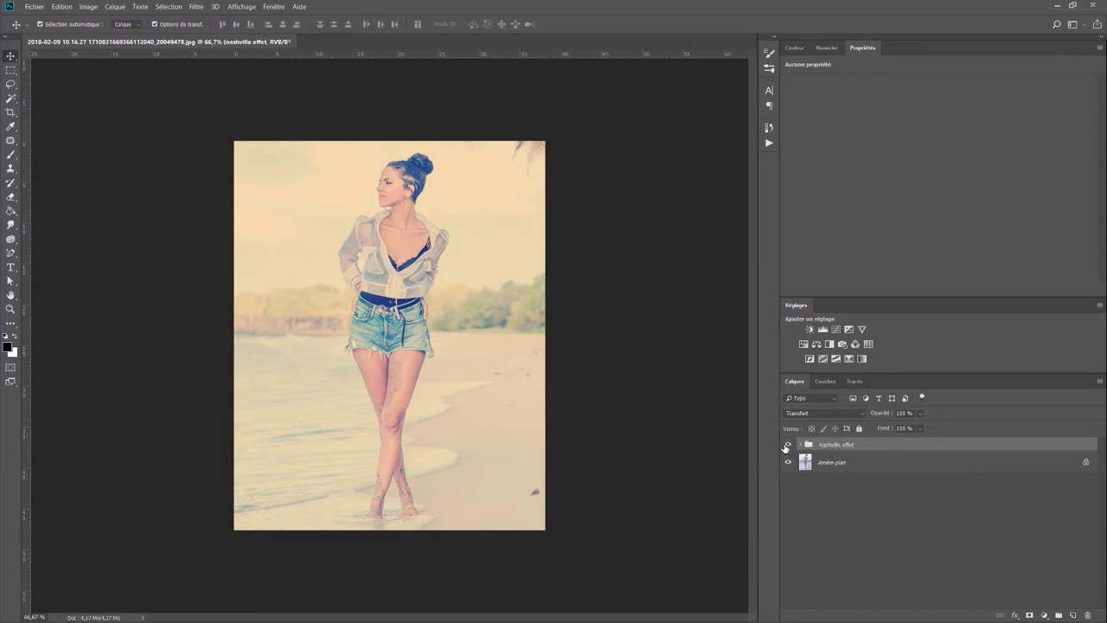
{"action": "left_click", "coordinate": [786, 445]}
Re-enable the nashville effet group and open the second beach photo
{"action": "left_click", "coordinate": [787, 445]}
{"action": "left_click", "coordinate": [35, 7]}
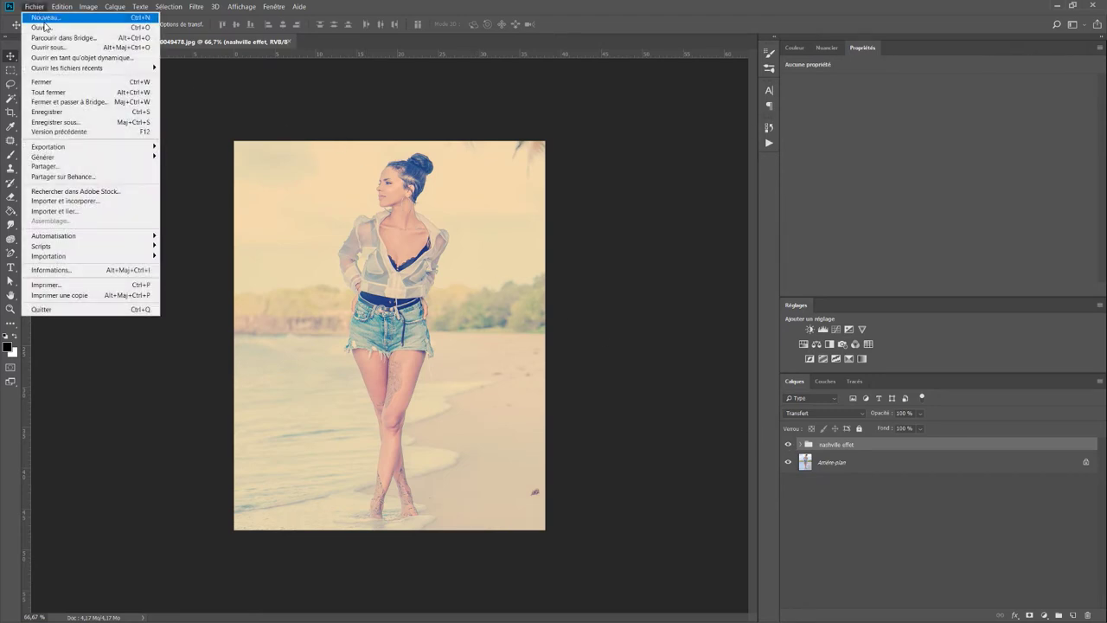
{"action": "left_click", "coordinate": [45, 28]}
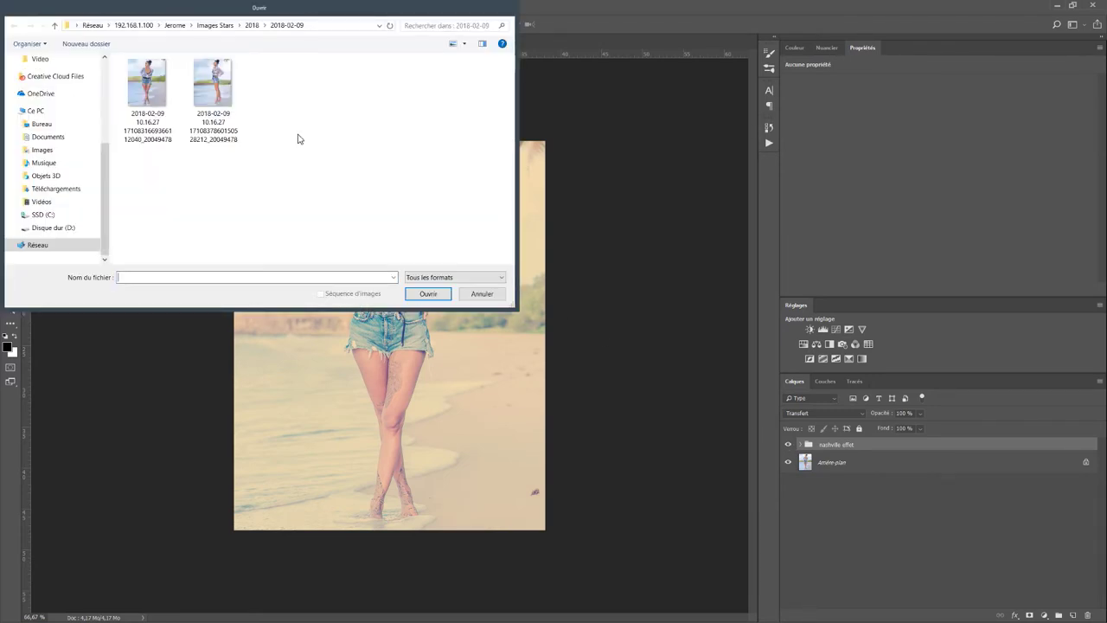
{"action": "left_click", "coordinate": [238, 115]}
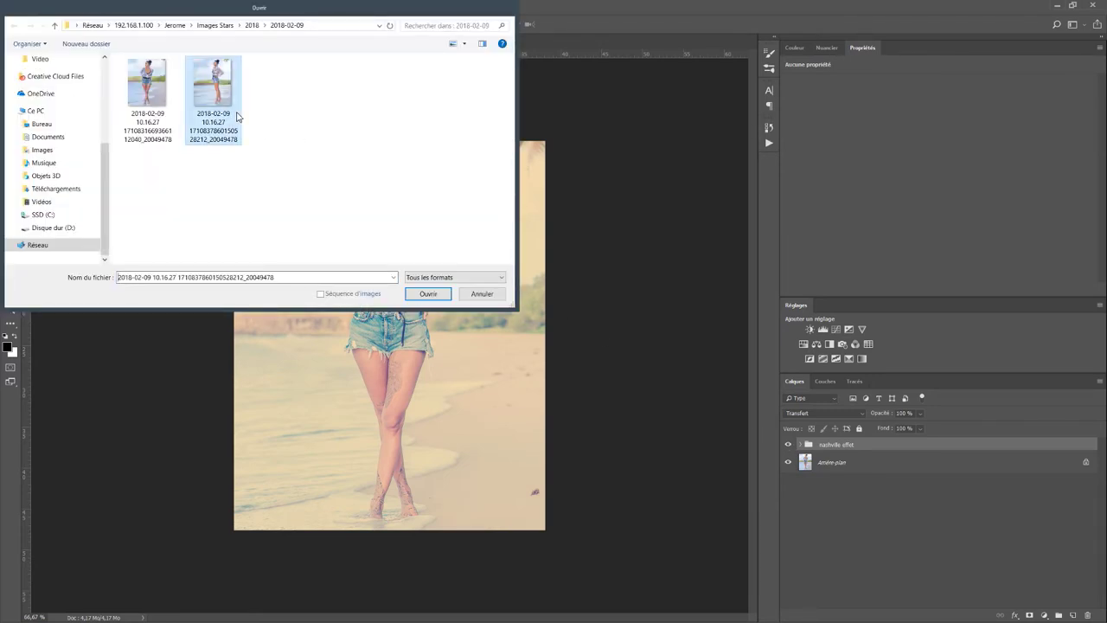
{"action": "left_click", "coordinate": [416, 294]}
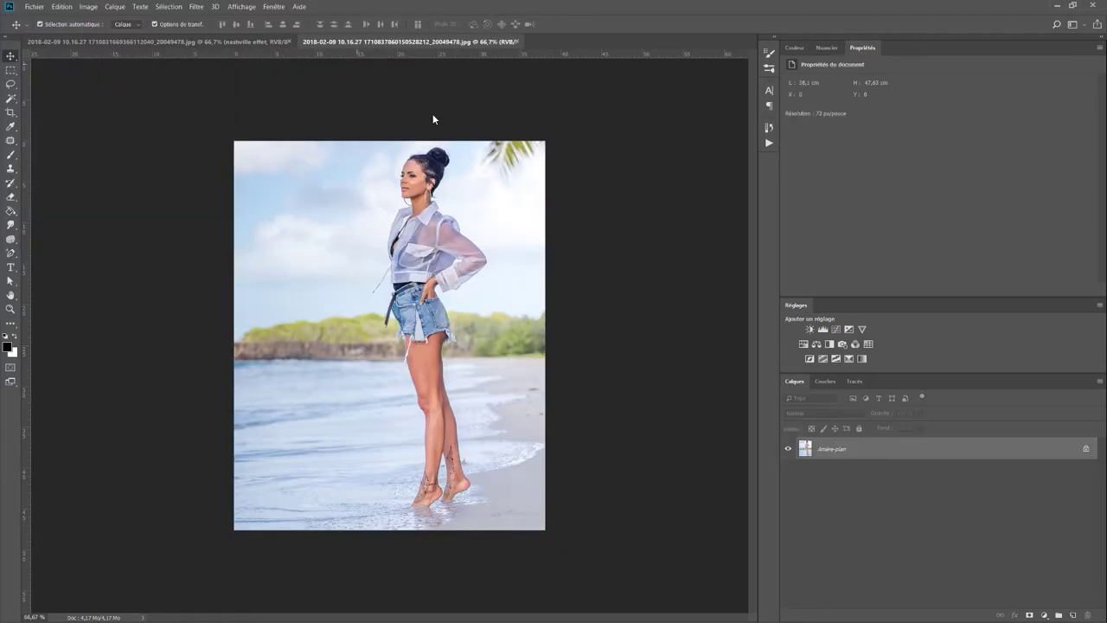
Copy the nashville effet group onto the second photo, then close it without saving
{"action": "left_click", "coordinate": [190, 43]}
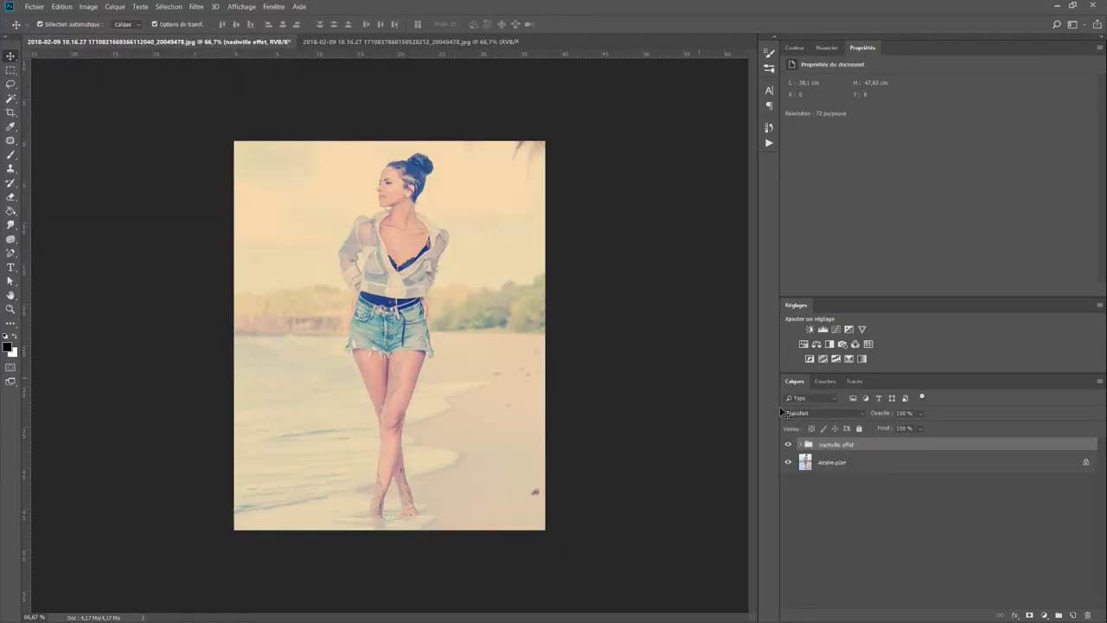
{"action": "left_click", "coordinate": [847, 445]}
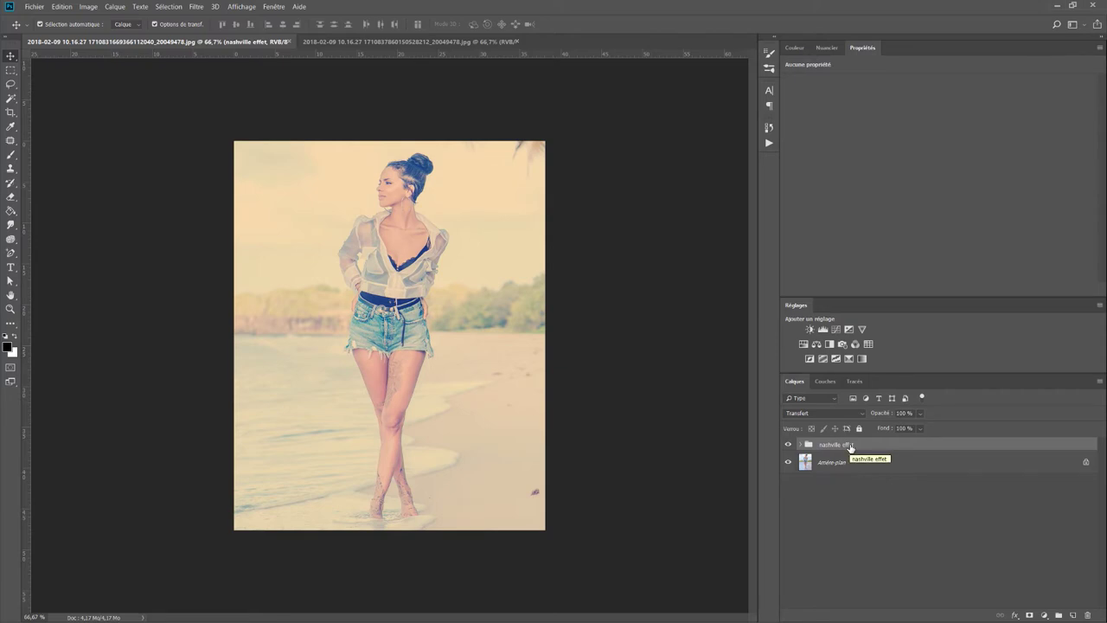
{"action": "key", "text": "ctrl"}
{"action": "left_click", "coordinate": [430, 43]}
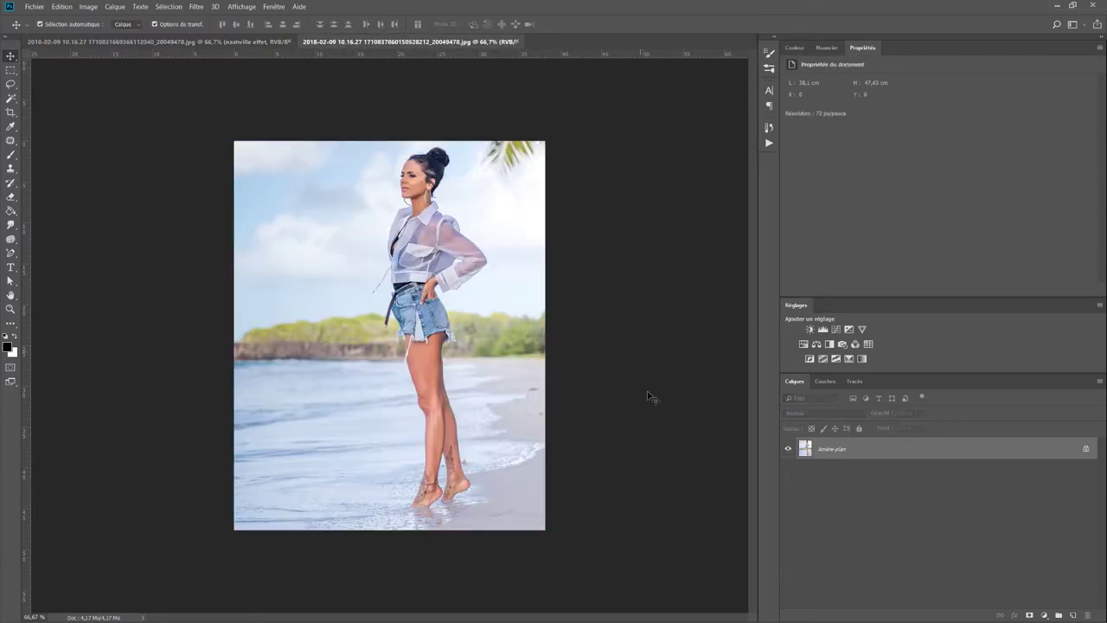
{"action": "left_click_drag", "start_coordinate": [672, 456], "coordinate": [673, 456]}
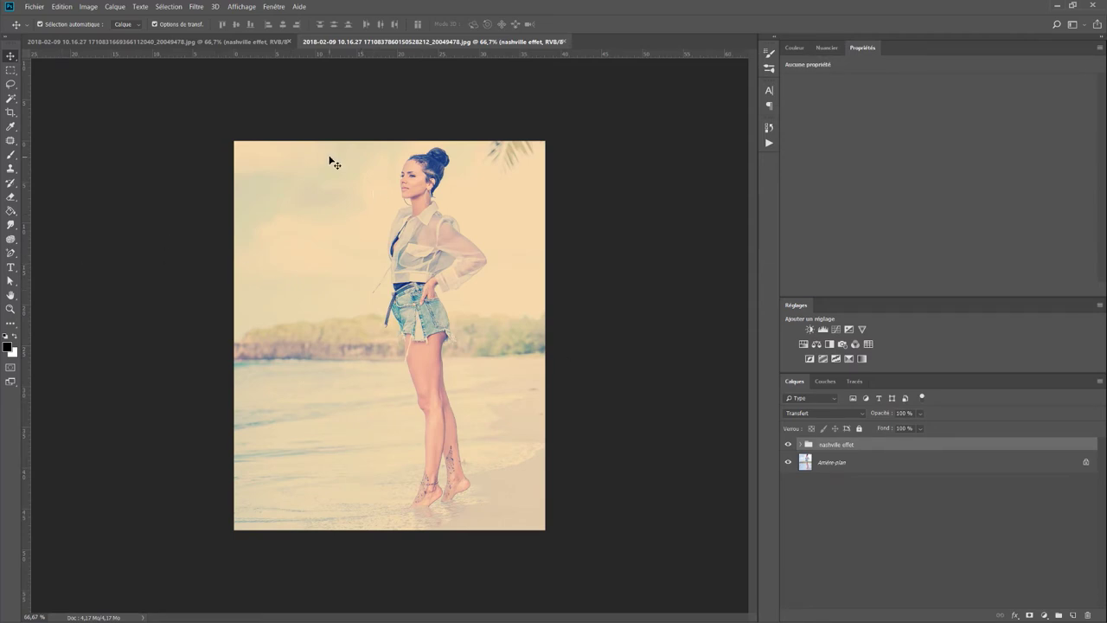
{"action": "left_click", "coordinate": [563, 40]}
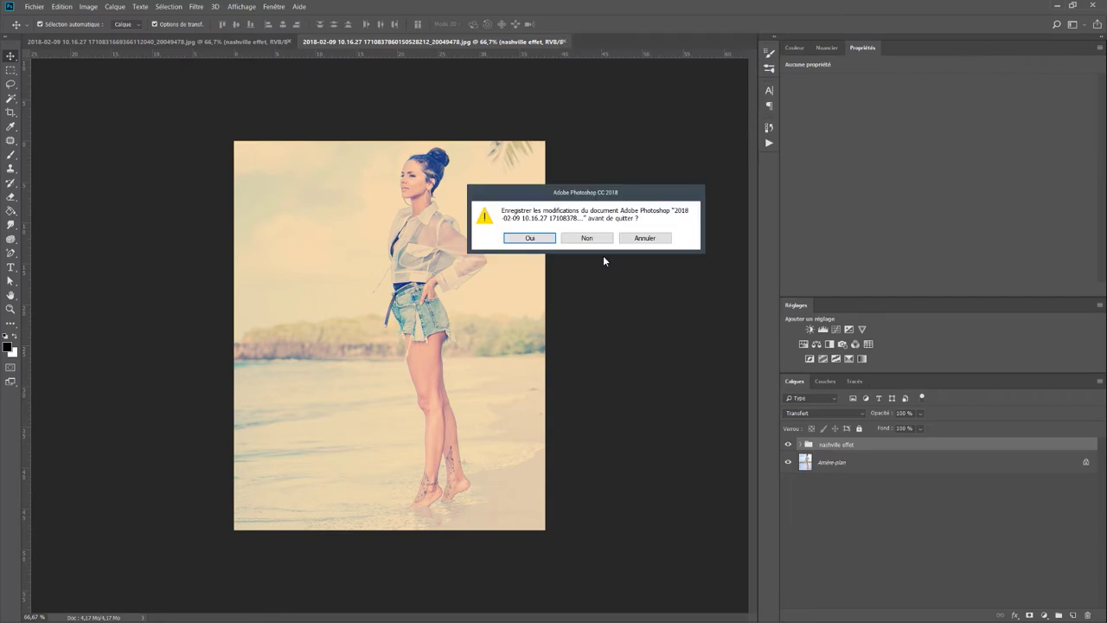
{"action": "left_click", "coordinate": [587, 239]}
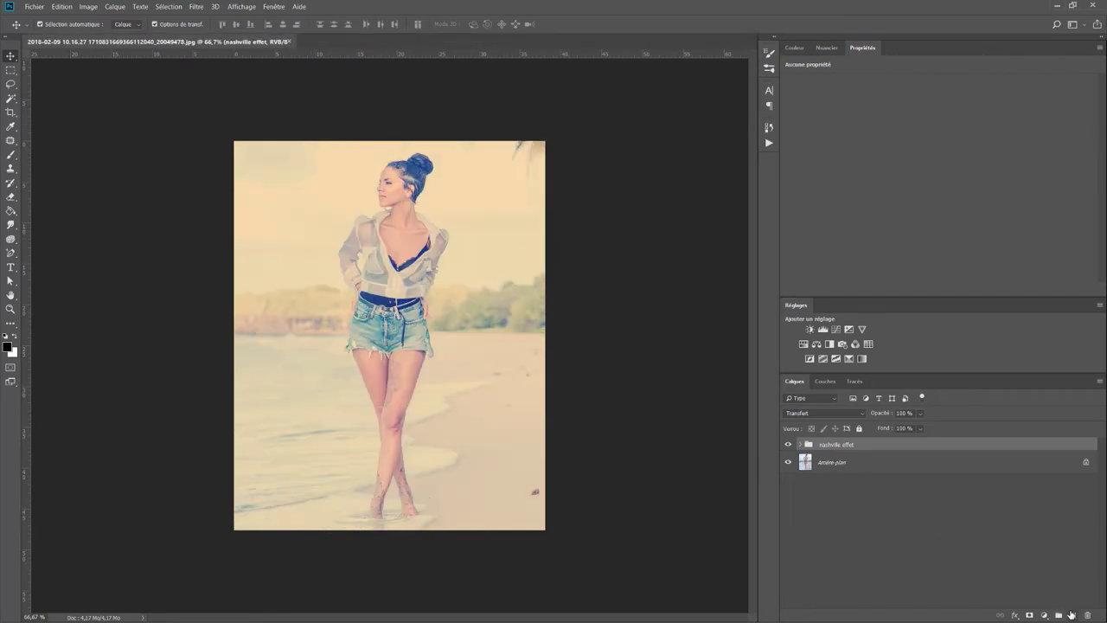
Add a new empty layer and draw a rectangular selection just inside the photo's edges
{"action": "left_click", "coordinate": [1071, 614]}
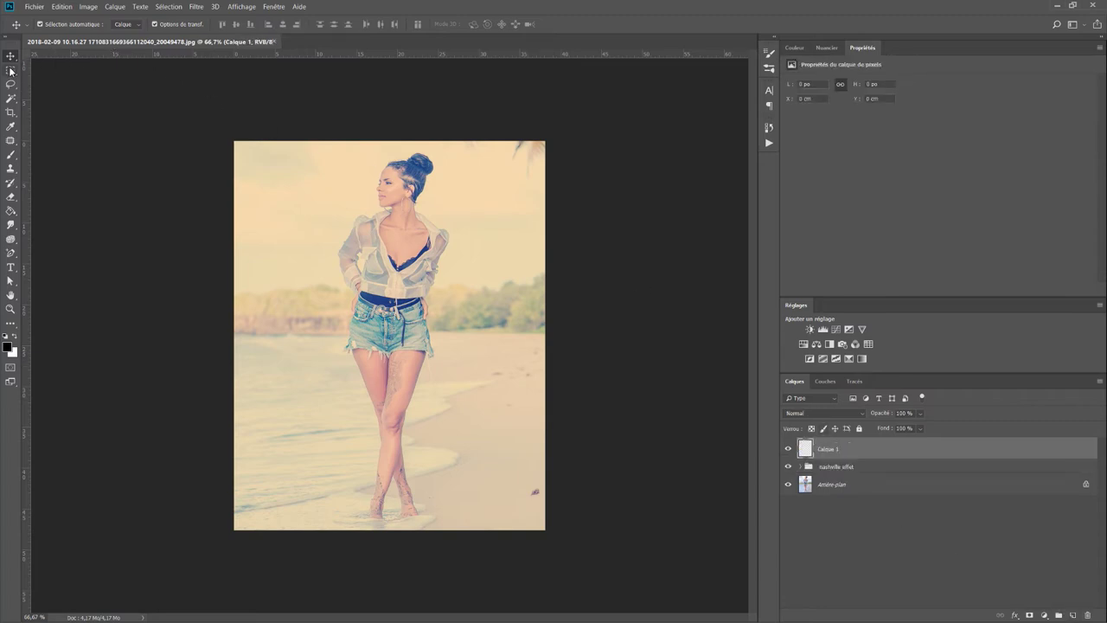
{"action": "left_click_drag", "start_coordinate": [10, 70], "coordinate": [45, 78]}
{"action": "left_click", "coordinate": [44, 74]}
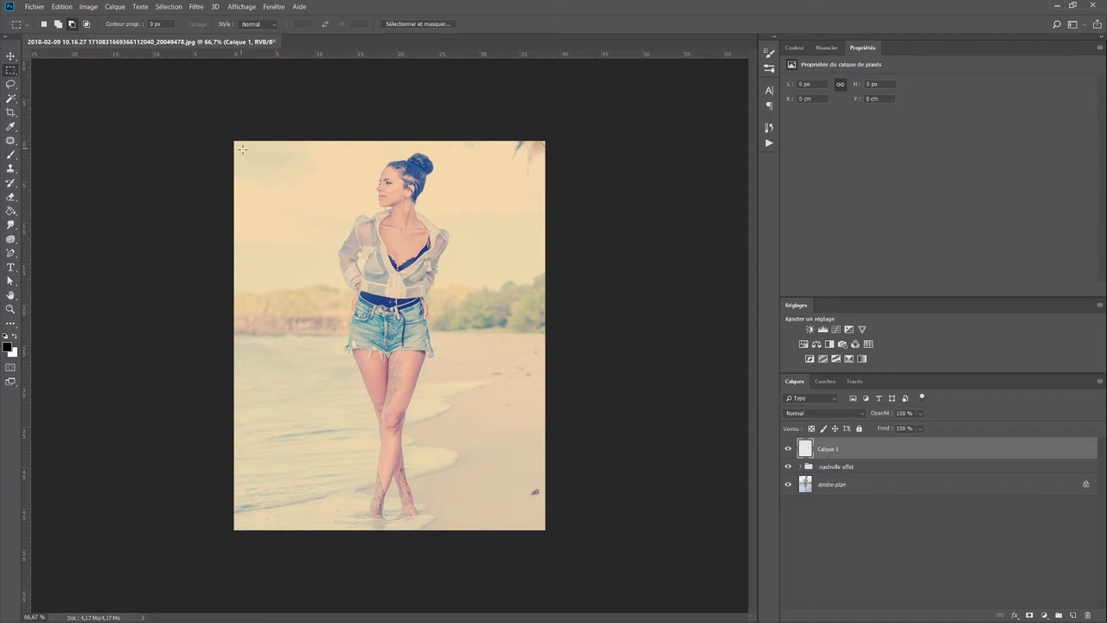
{"action": "left_click_drag", "start_coordinate": [242, 149], "coordinate": [540, 524]}
{"action": "left_click_drag", "start_coordinate": [541, 524], "coordinate": [537, 522]}
Invert the selection and fill the outer margin with black using the Paint Bucket
{"action": "key", "text": "g"}
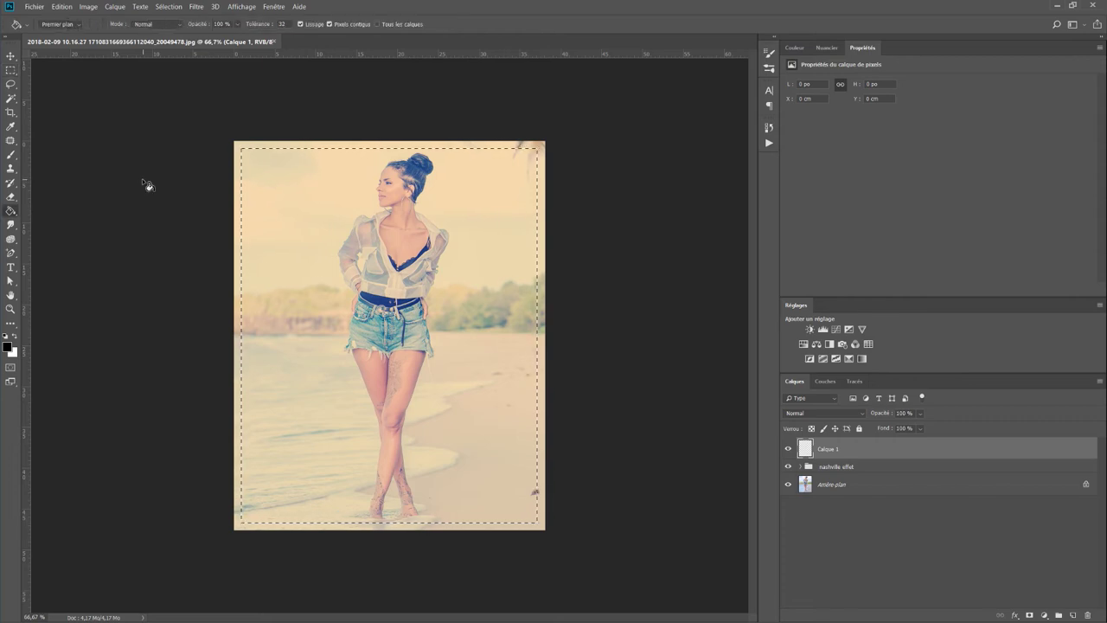
{"action": "left_click", "coordinate": [169, 7]}
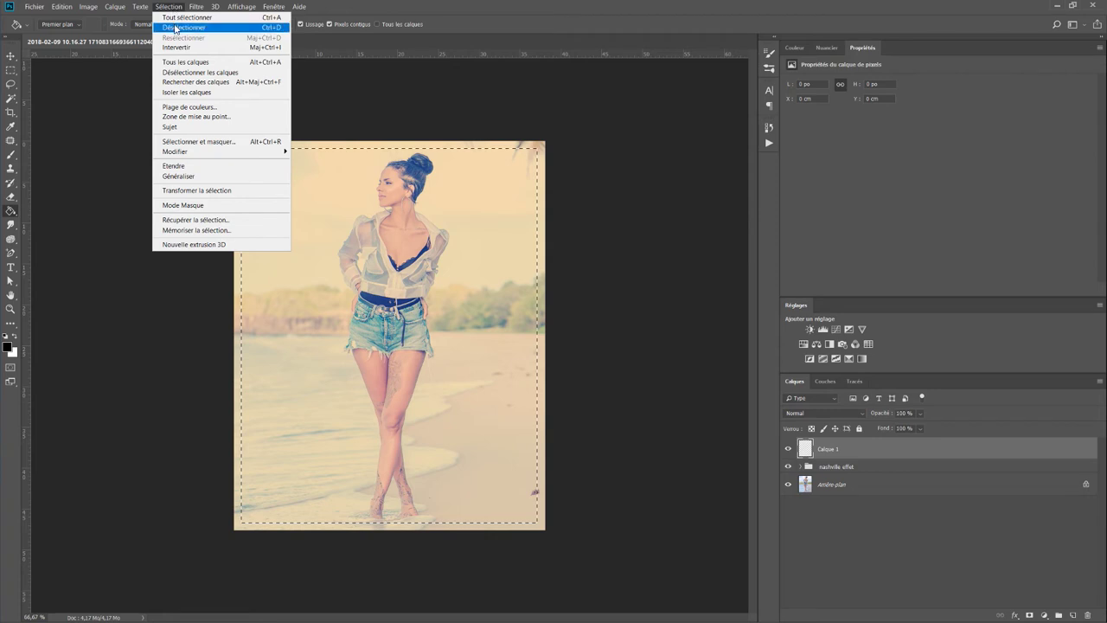
{"action": "left_click", "coordinate": [178, 47]}
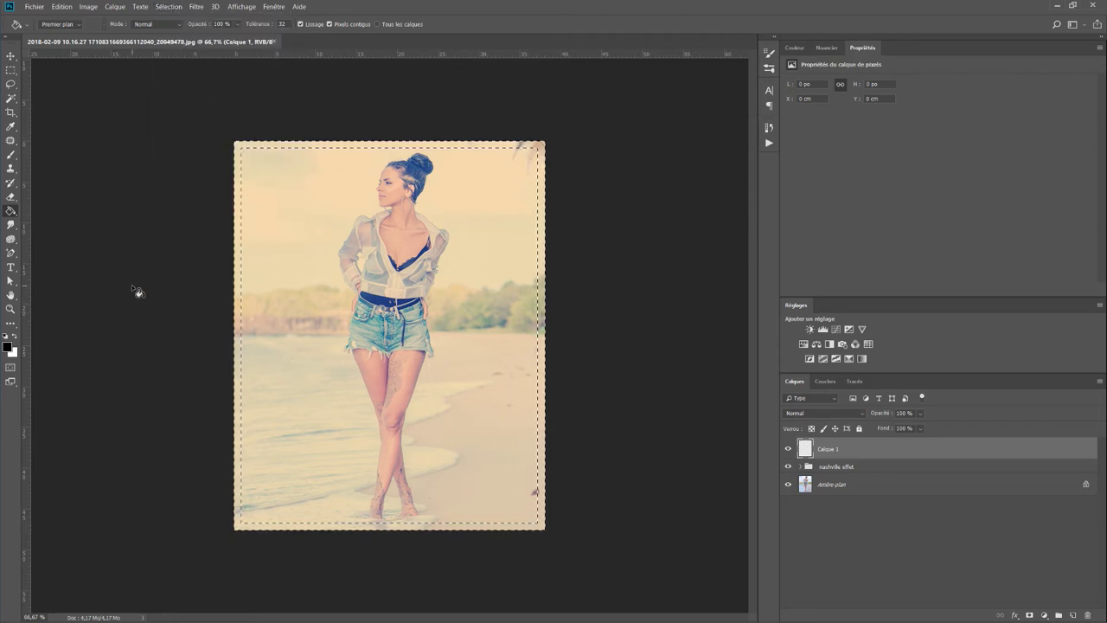
{"action": "left_click", "coordinate": [238, 211]}
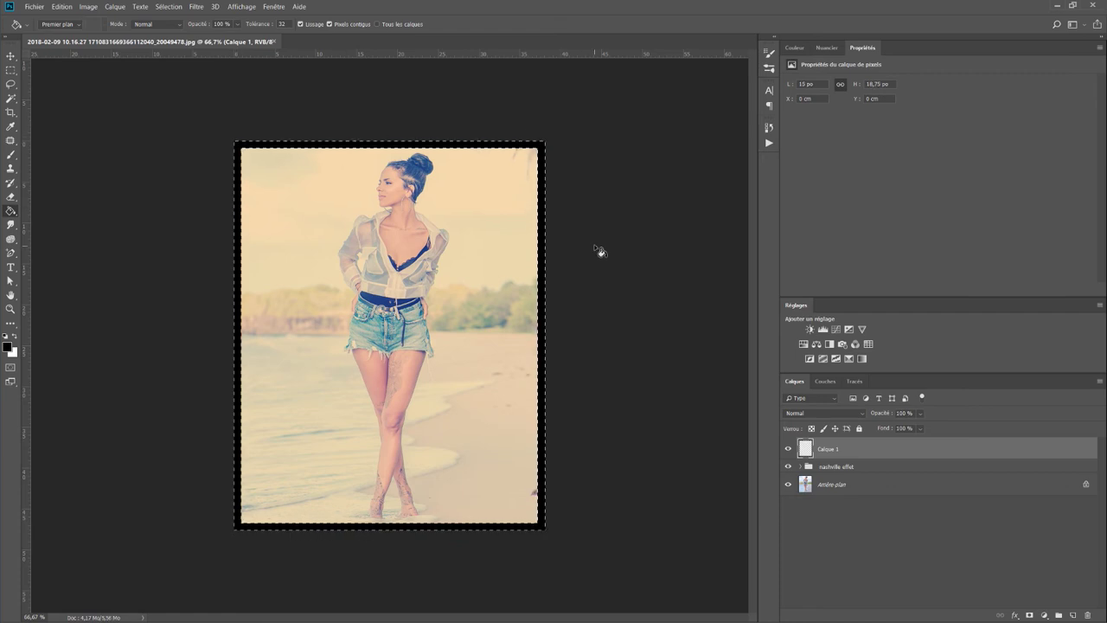
Clear the marquee selection and rename the border layer 'bordures'
{"action": "left_click", "coordinate": [10, 56]}
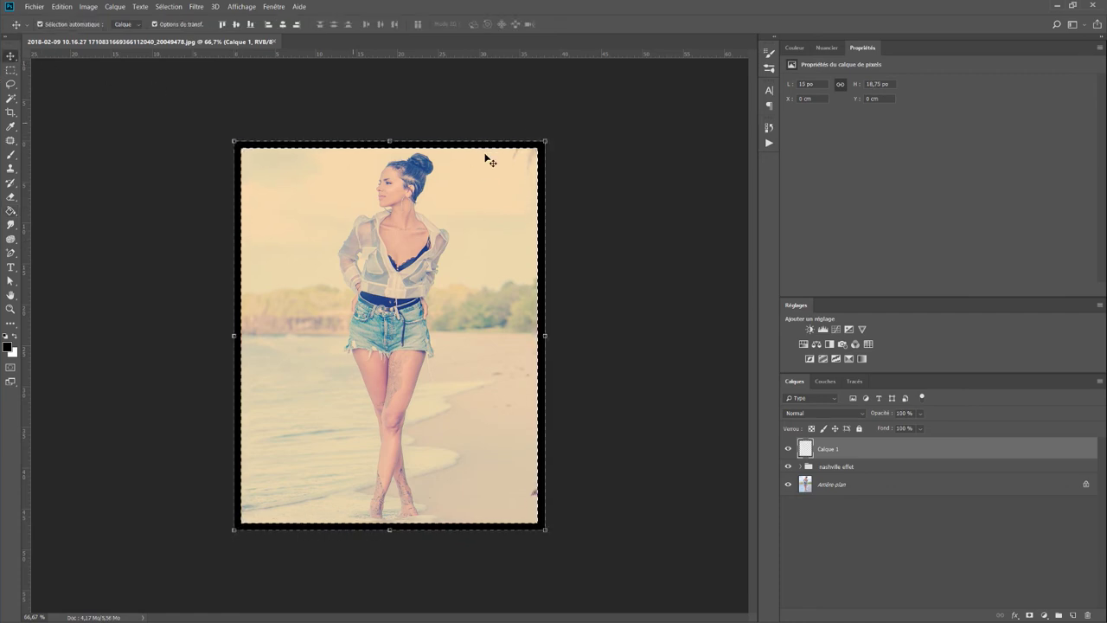
{"action": "left_click", "coordinate": [597, 179]}
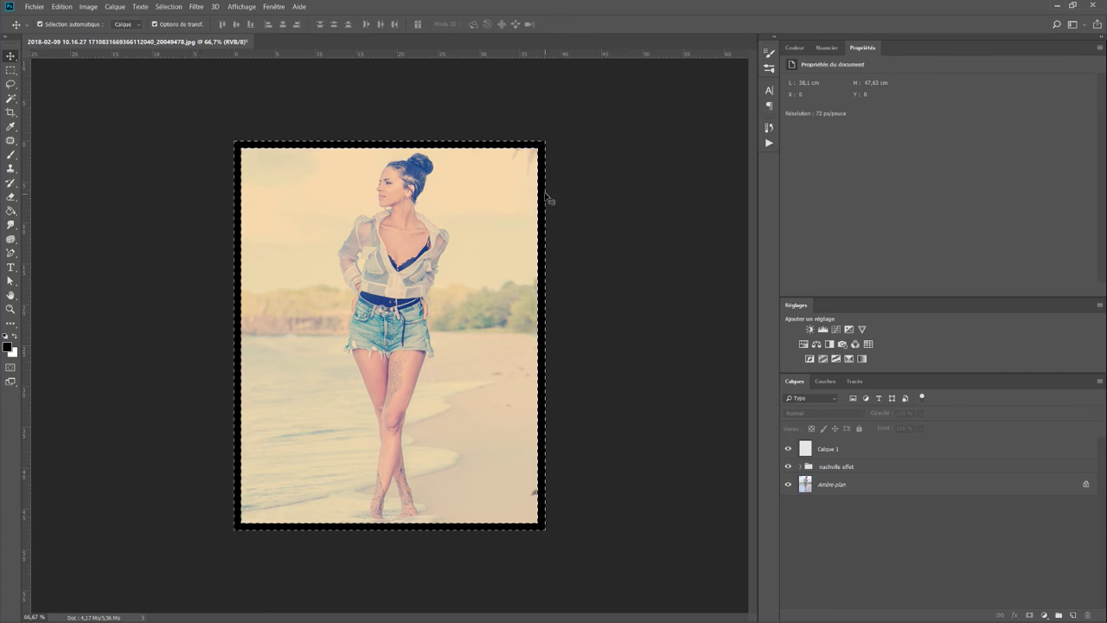
{"action": "key", "text": "ctrl+d"}
{"action": "left_click", "coordinate": [835, 449]}
{"action": "double_click", "coordinate": [835, 448]}
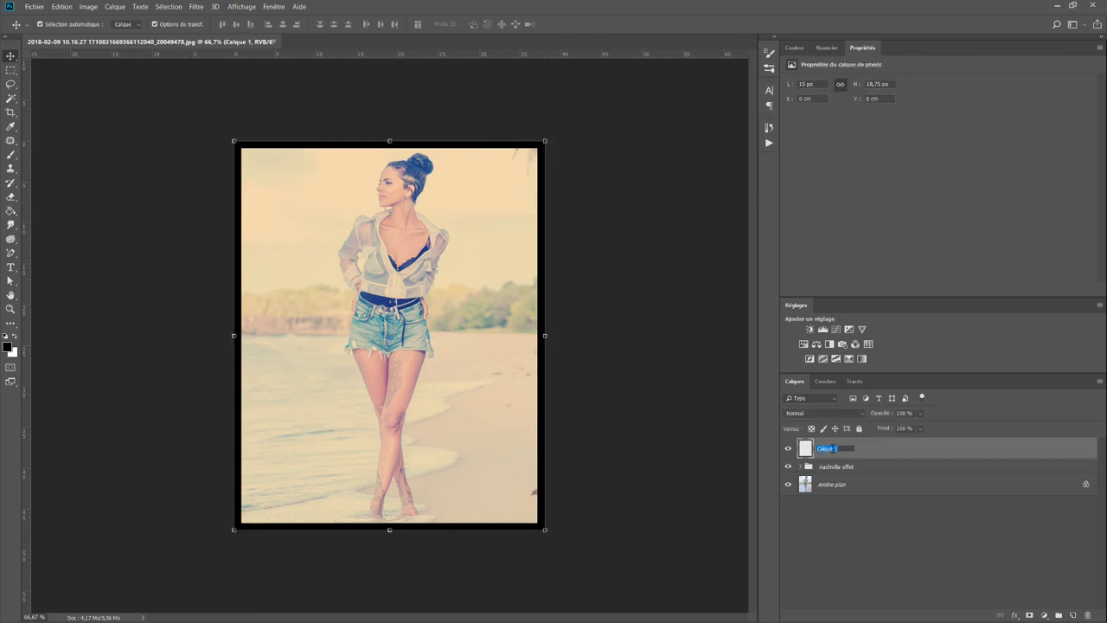
{"action": "type", "text": "bordures"}
{"action": "key", "text": "Return"}
Move 'bordures' into the 'nashville effet' group and toggle the group's visibility to compare
{"action": "left_click_drag", "start_coordinate": [830, 451], "coordinate": [835, 471]}
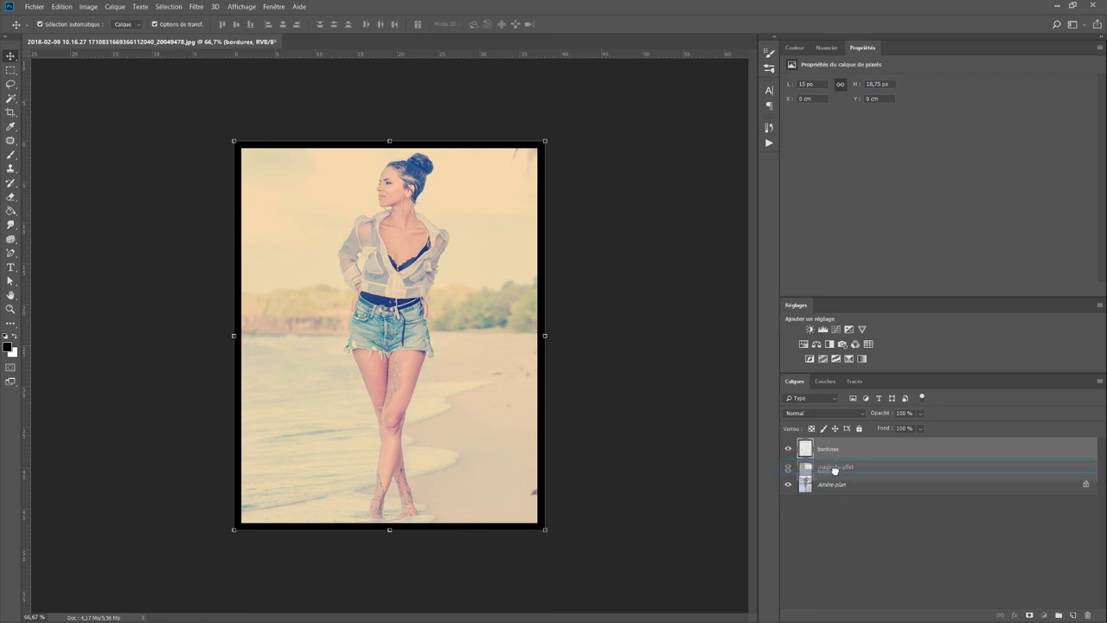
{"action": "left_click", "coordinate": [787, 444]}
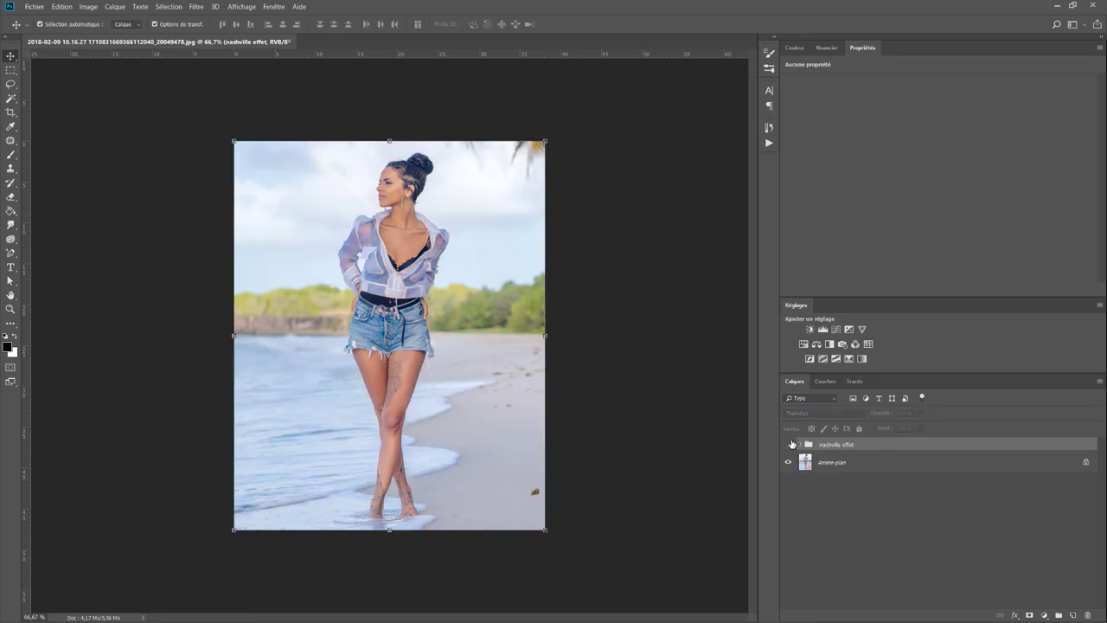
{"action": "left_click", "coordinate": [787, 443]}
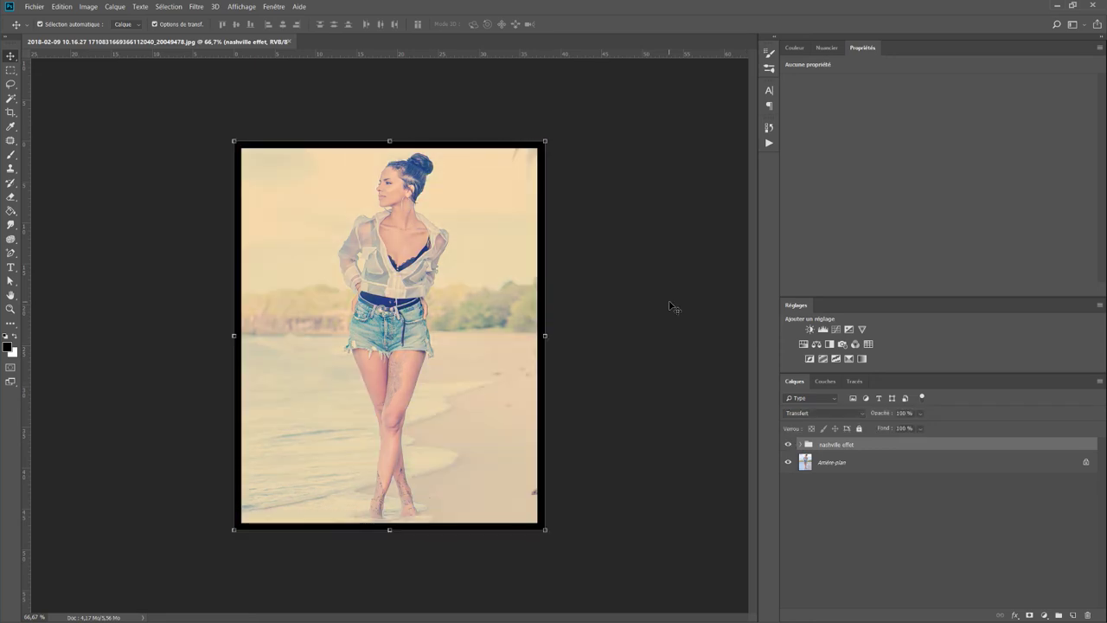